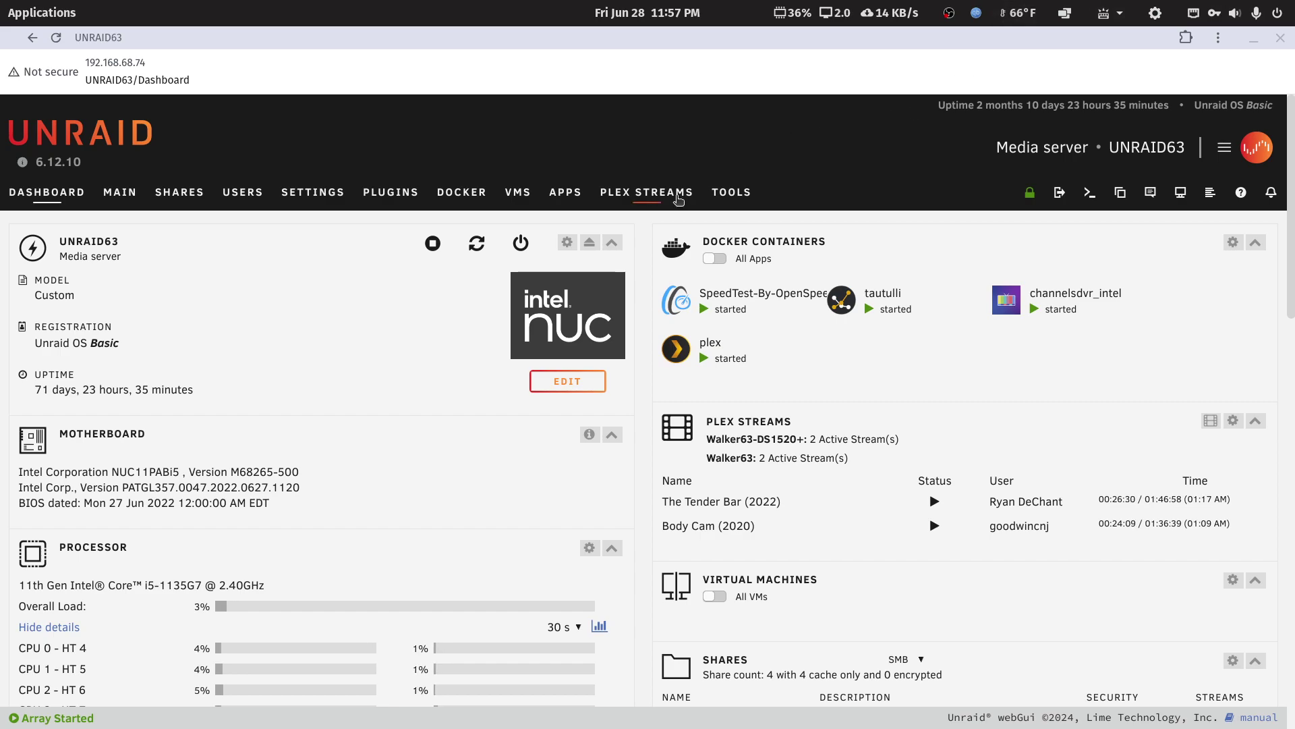
Review the list of installed community apps on the Unraid server, and return to the dashboard.
click(558, 195)
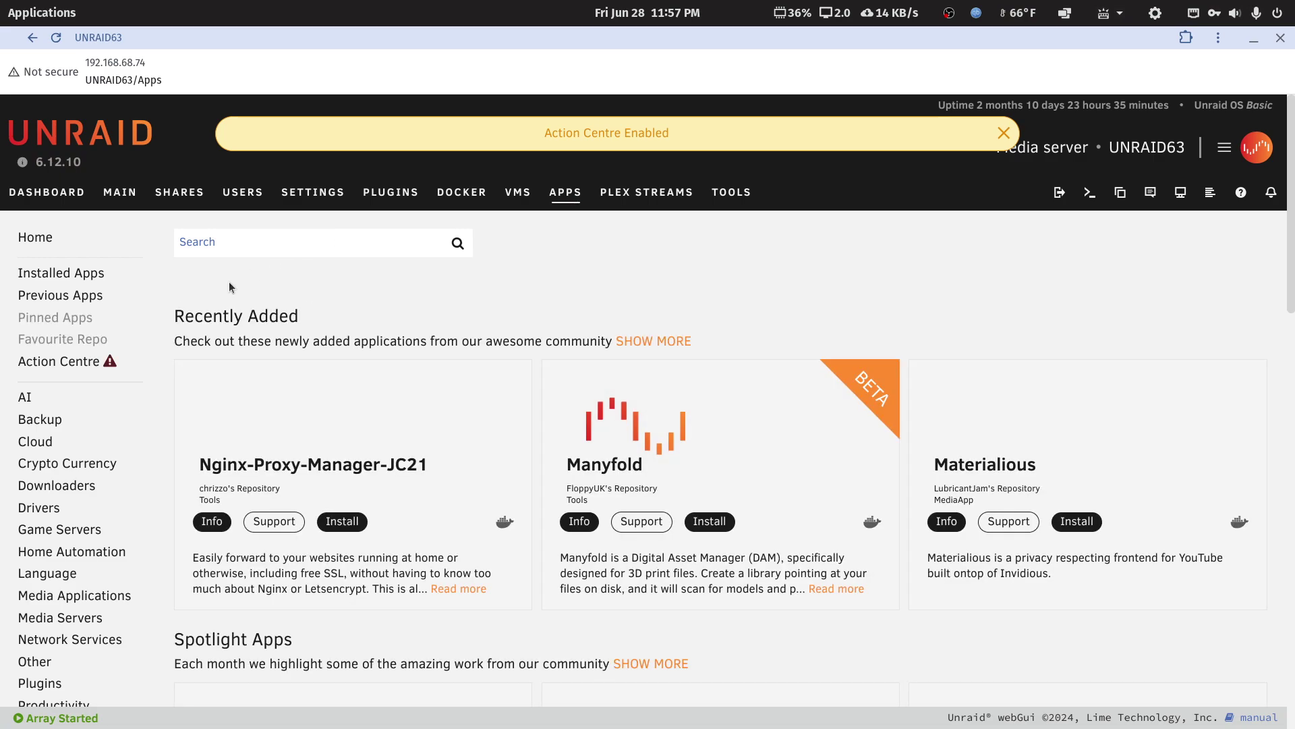
click(74, 278)
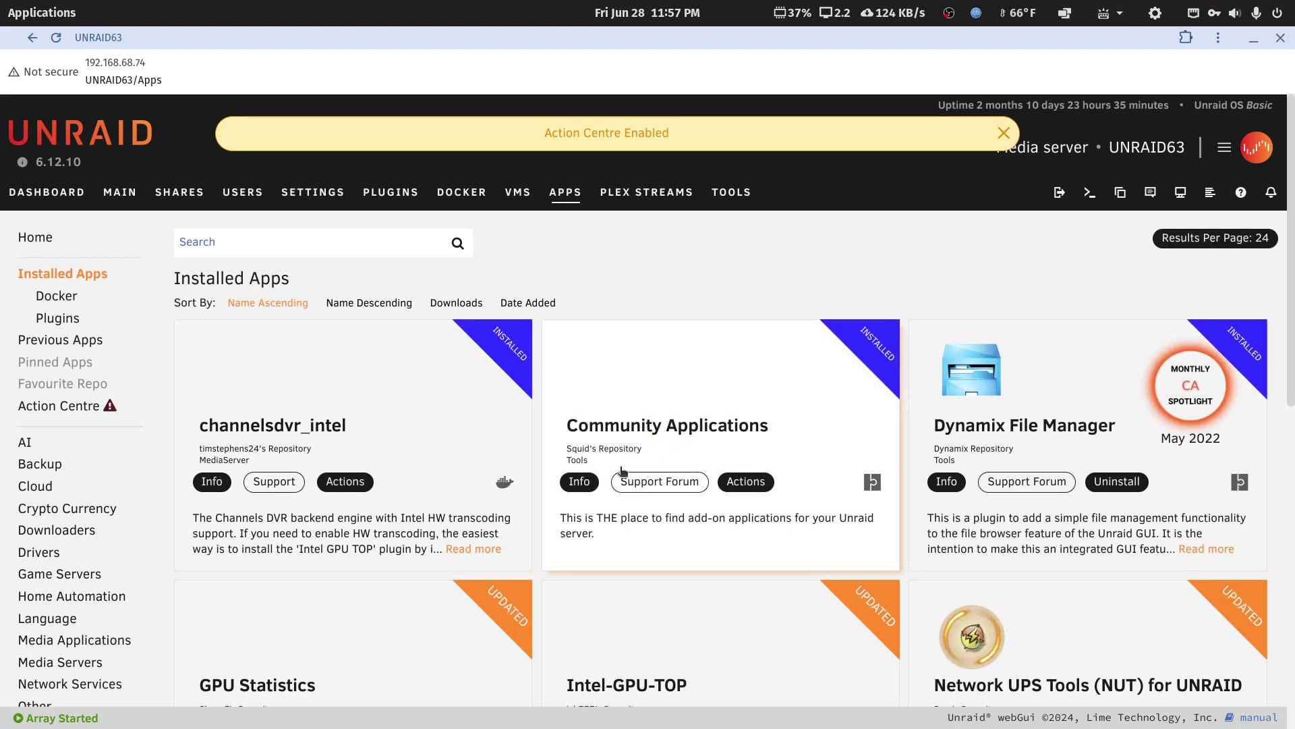
scroll(622, 466, down, 2)
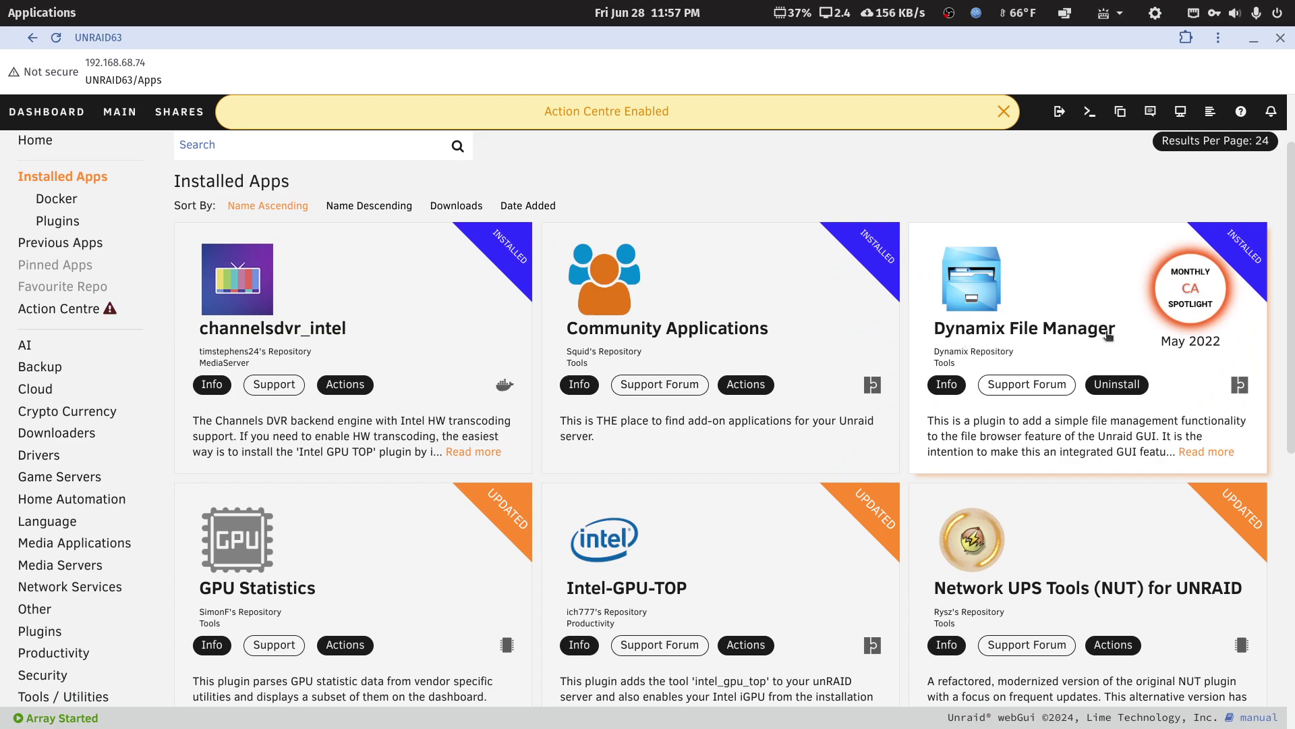
click(49, 120)
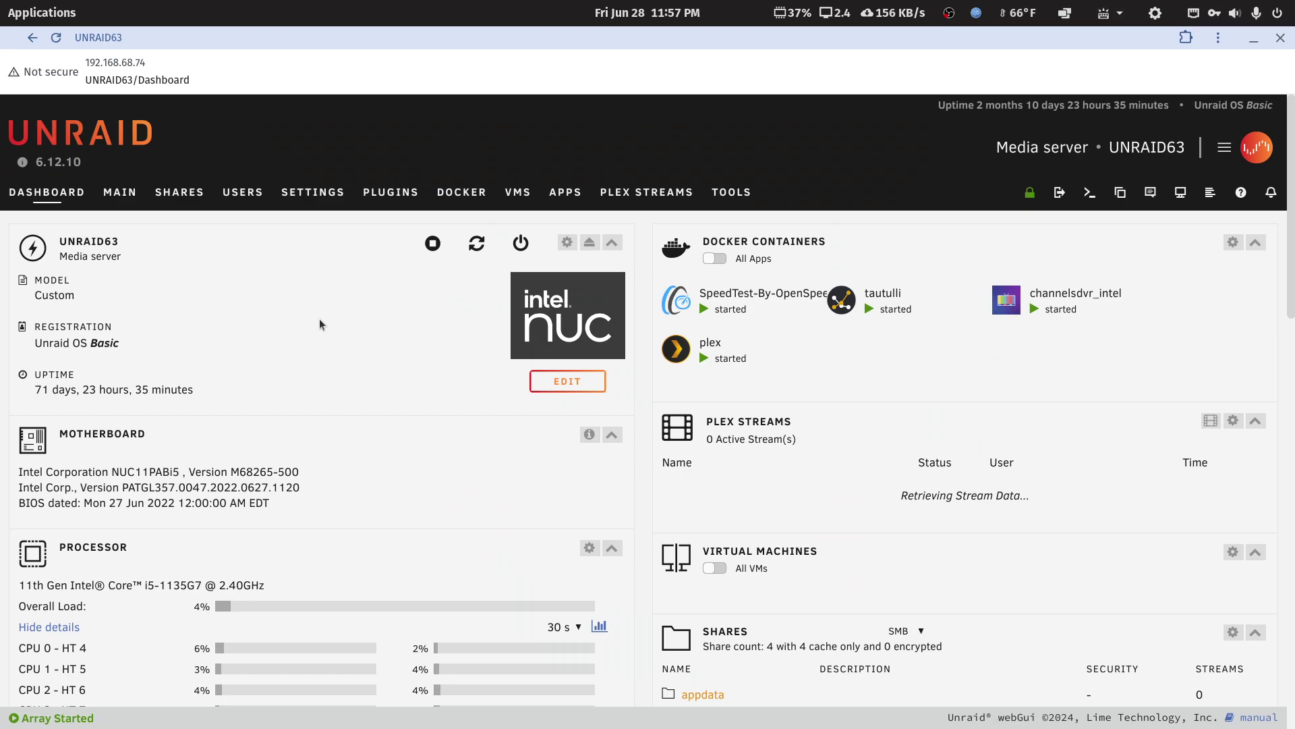
Examine the server's array, pool and boot devices and its mounted remote SMB shares.
click(122, 192)
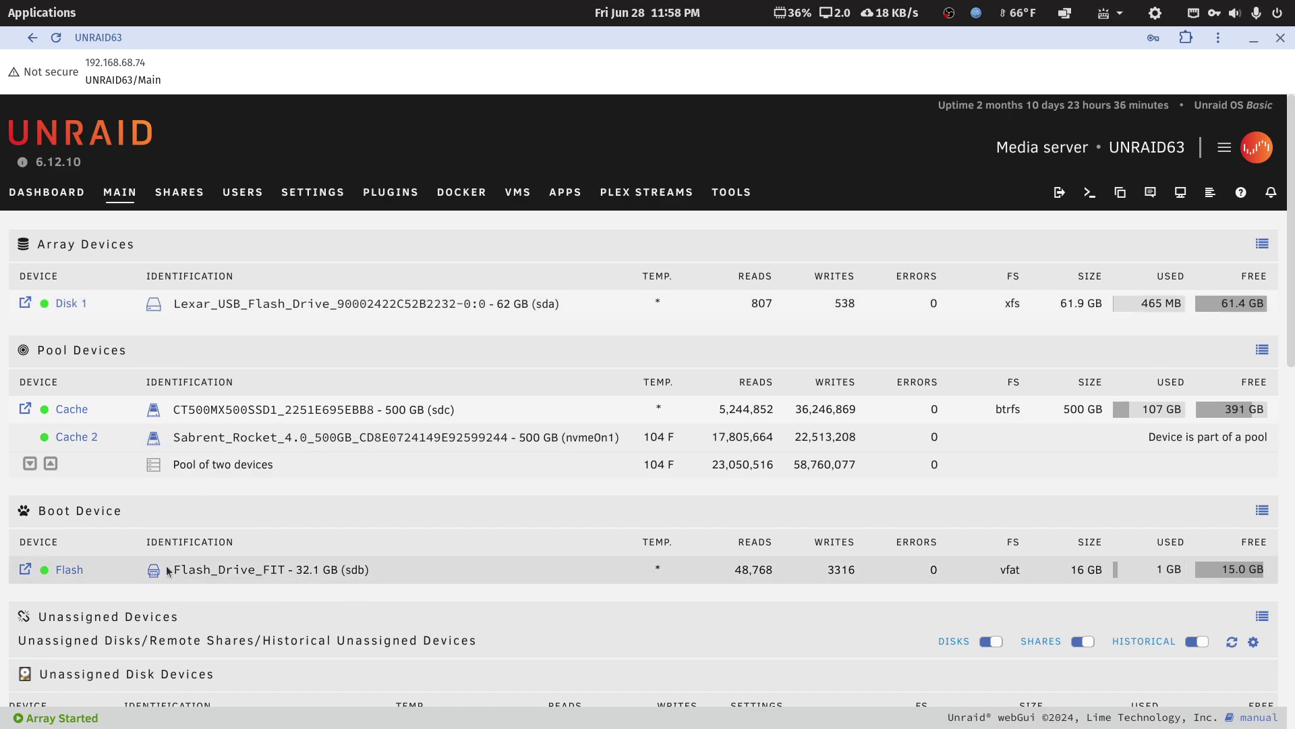
scroll(321, 553, down, 5)
scroll(321, 552, down, 3)
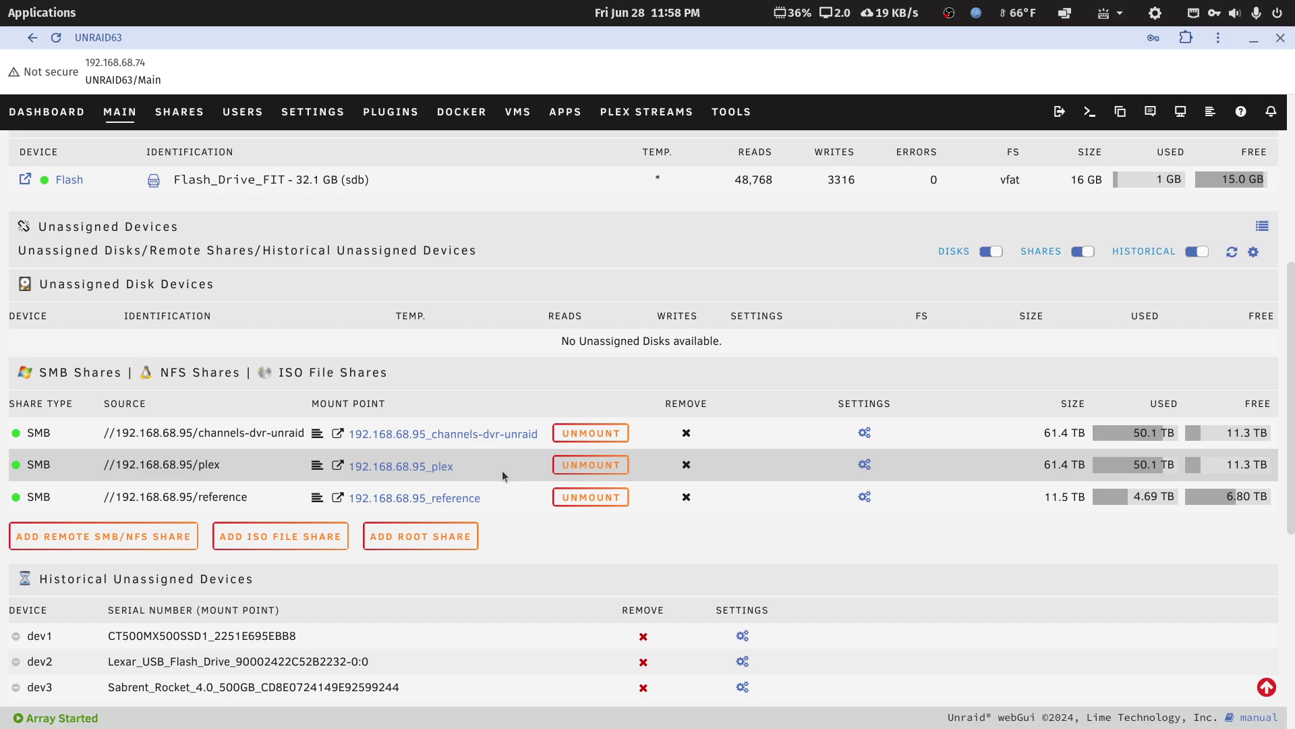
scroll(502, 471, up, 6)
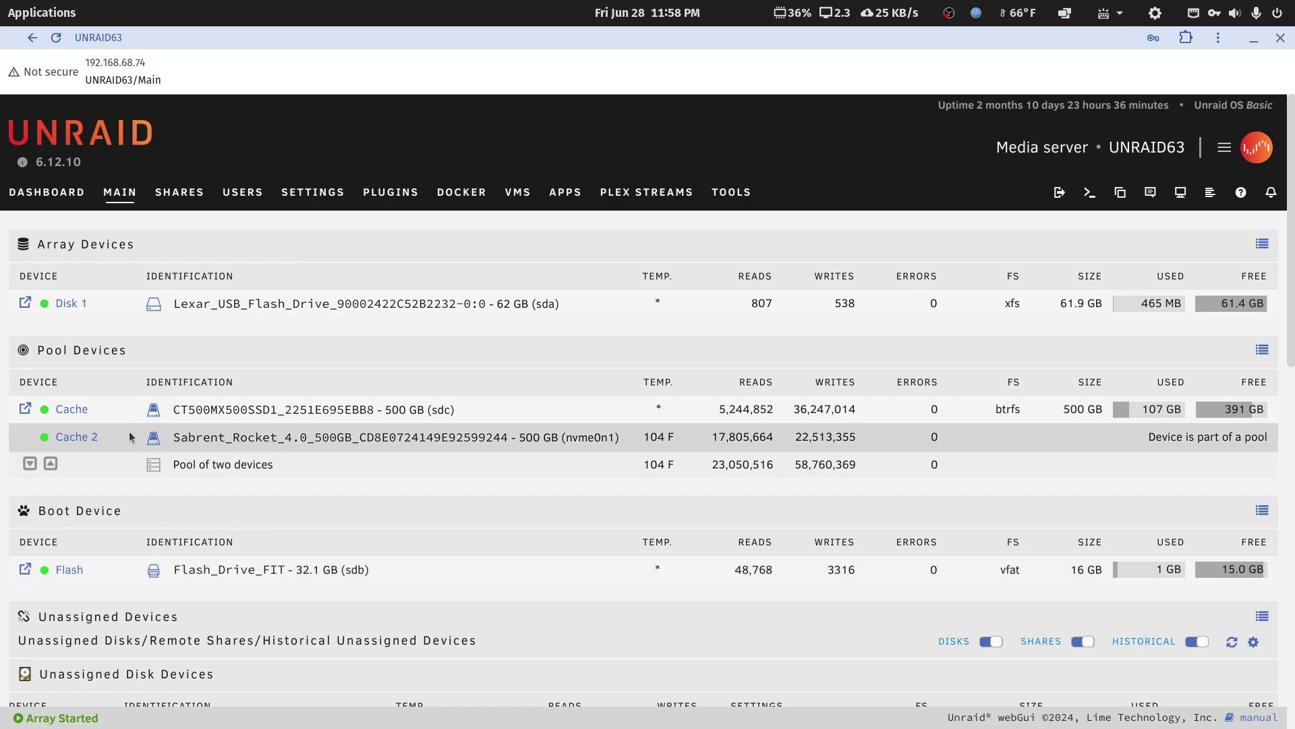
Browse the cache pool to the folder appdata/plex/Library/Application Support/Plex Media Server.
click(26, 412)
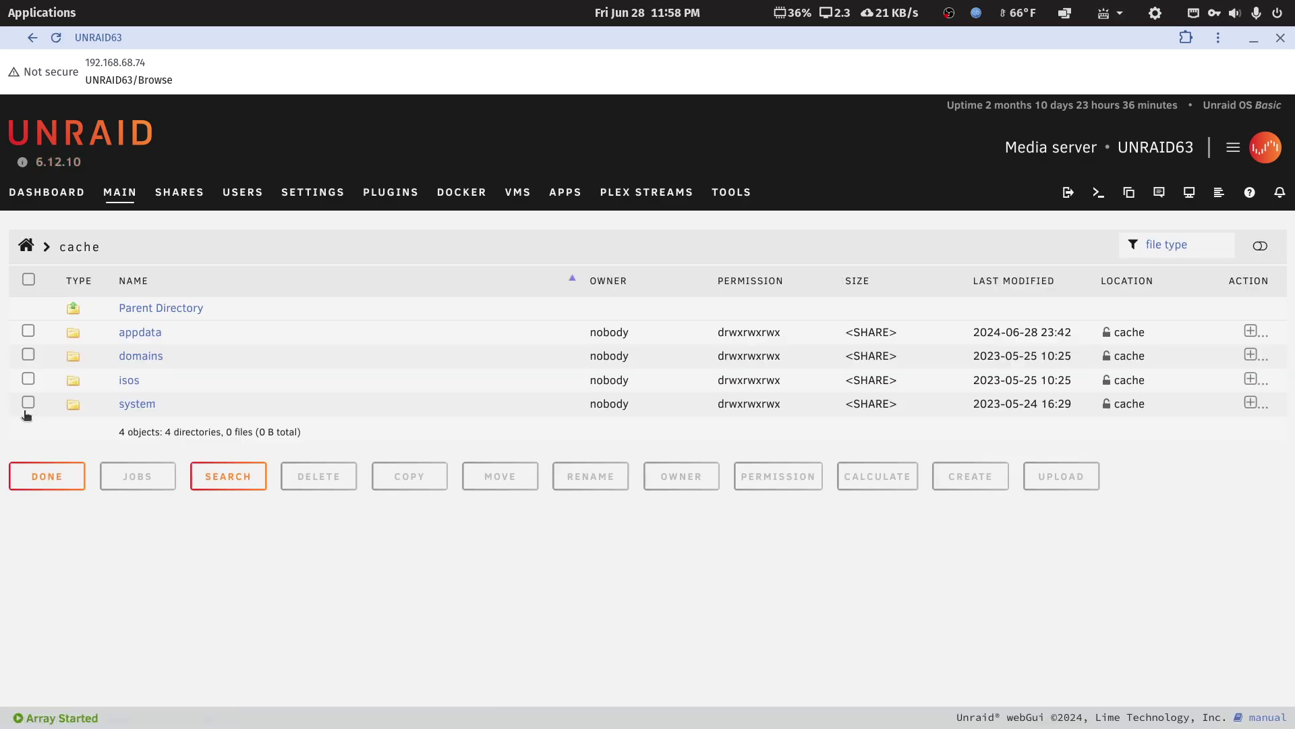
click(148, 333)
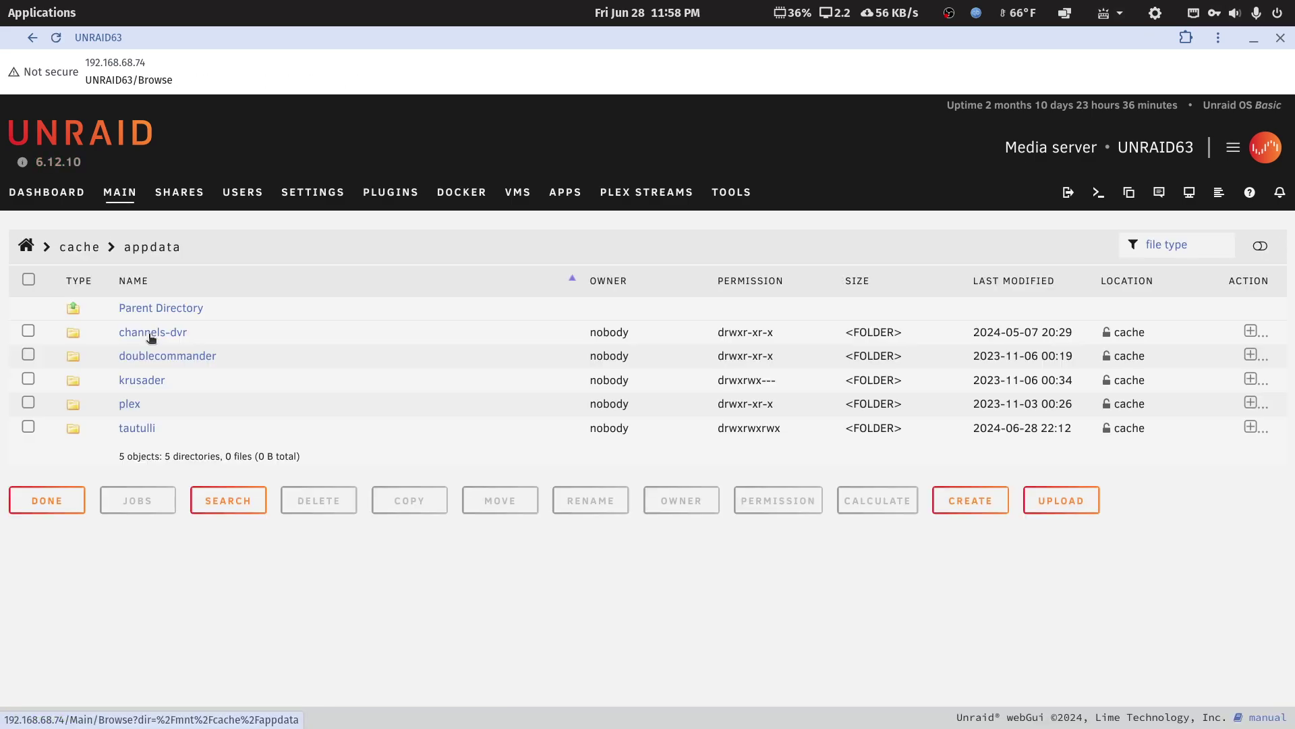
click(137, 408)
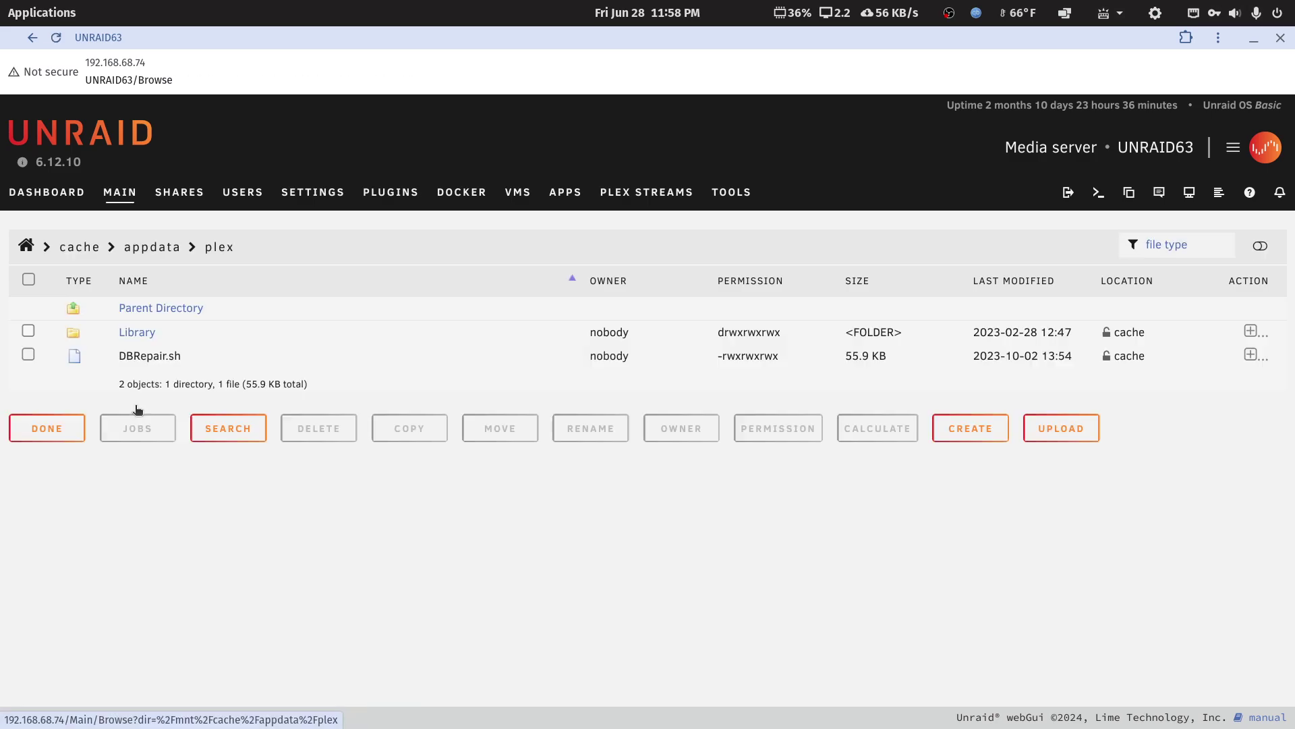
click(139, 334)
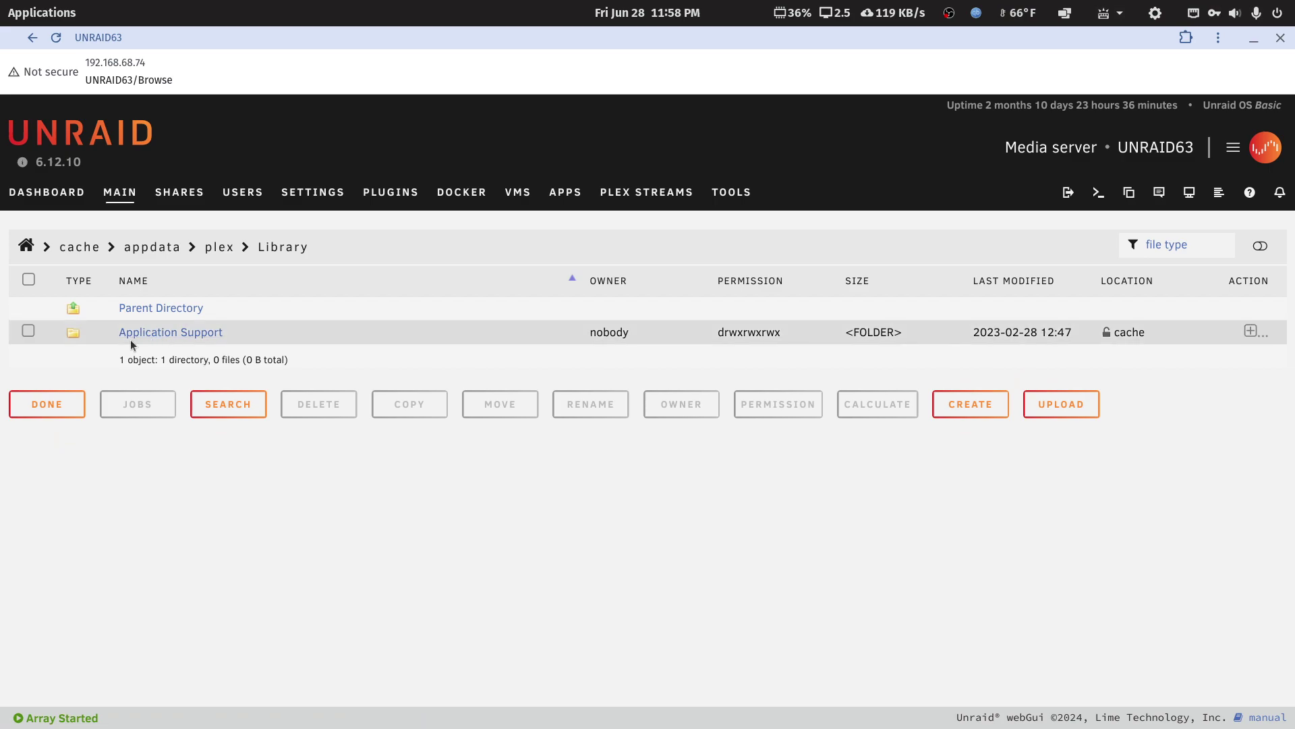
click(168, 337)
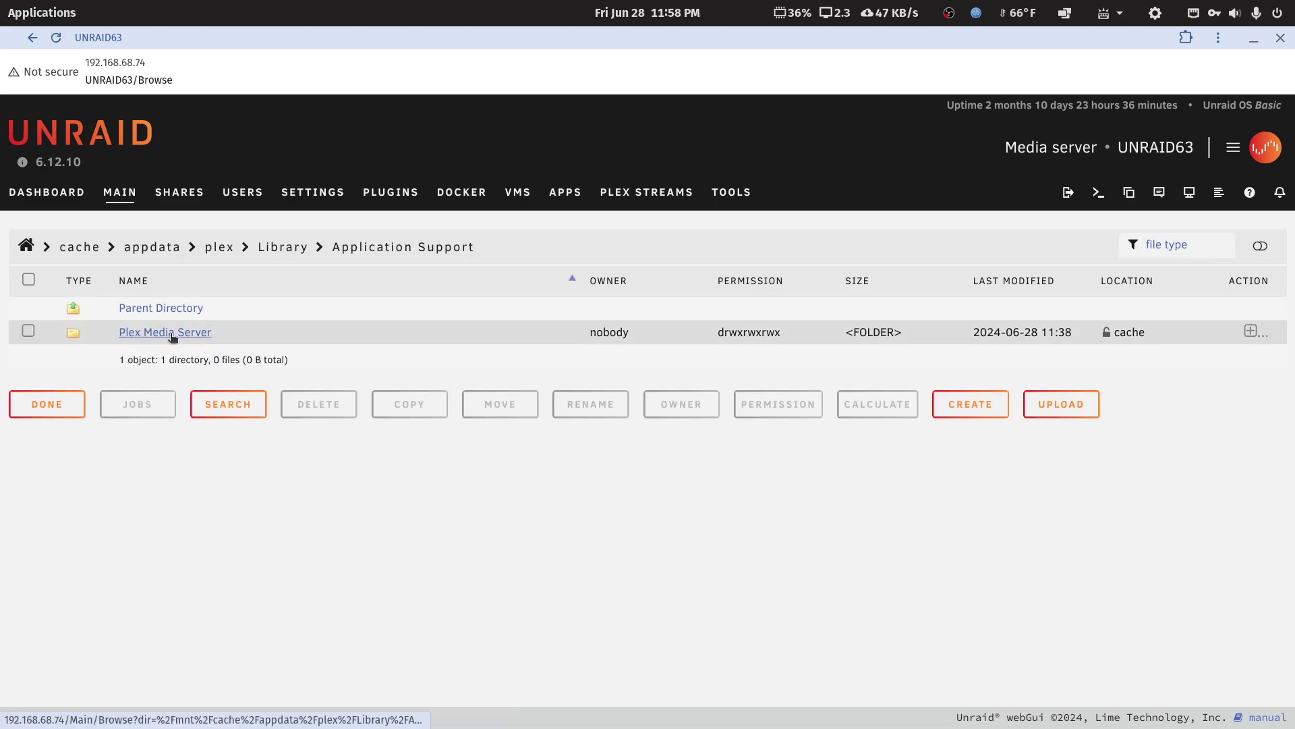
click(169, 336)
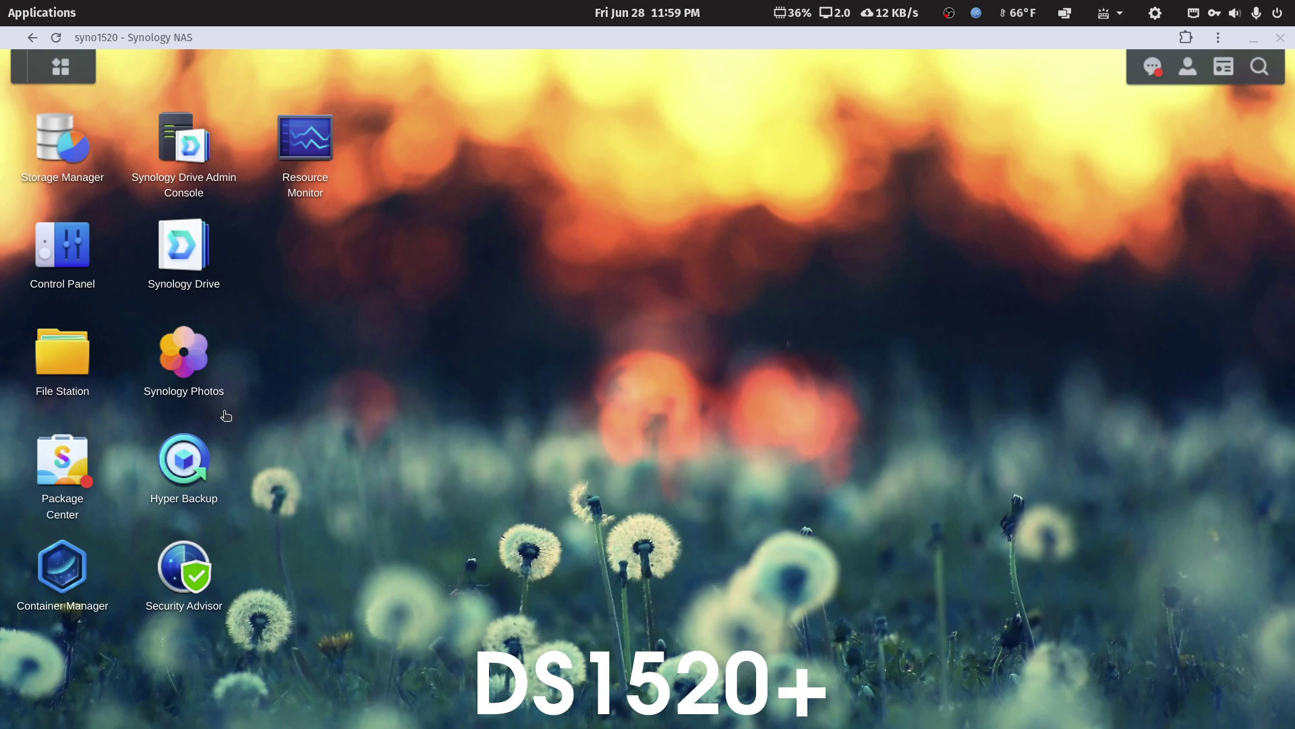
Switch to the Synology NAS and browse File Station to docker/plexpd/Library/Application Support/Plex Media Server, closing the NAS window when finished.
click(68, 352)
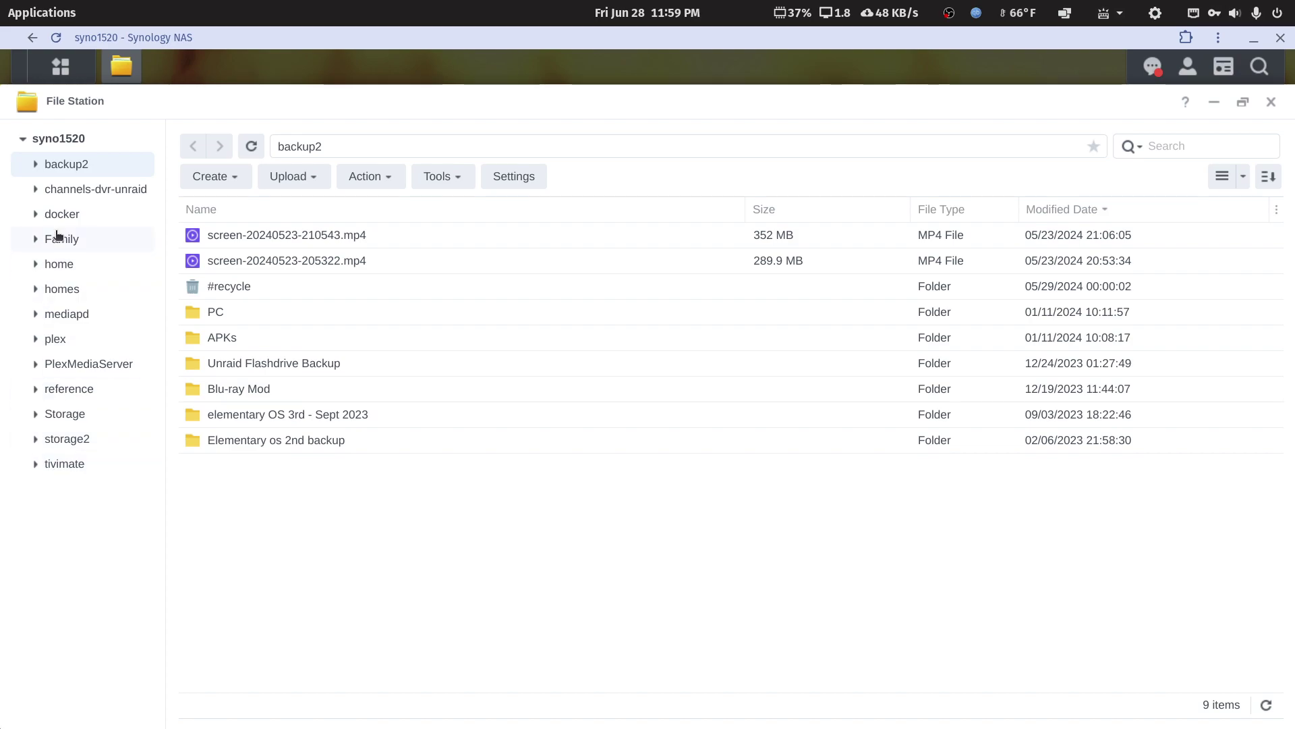
click(59, 216)
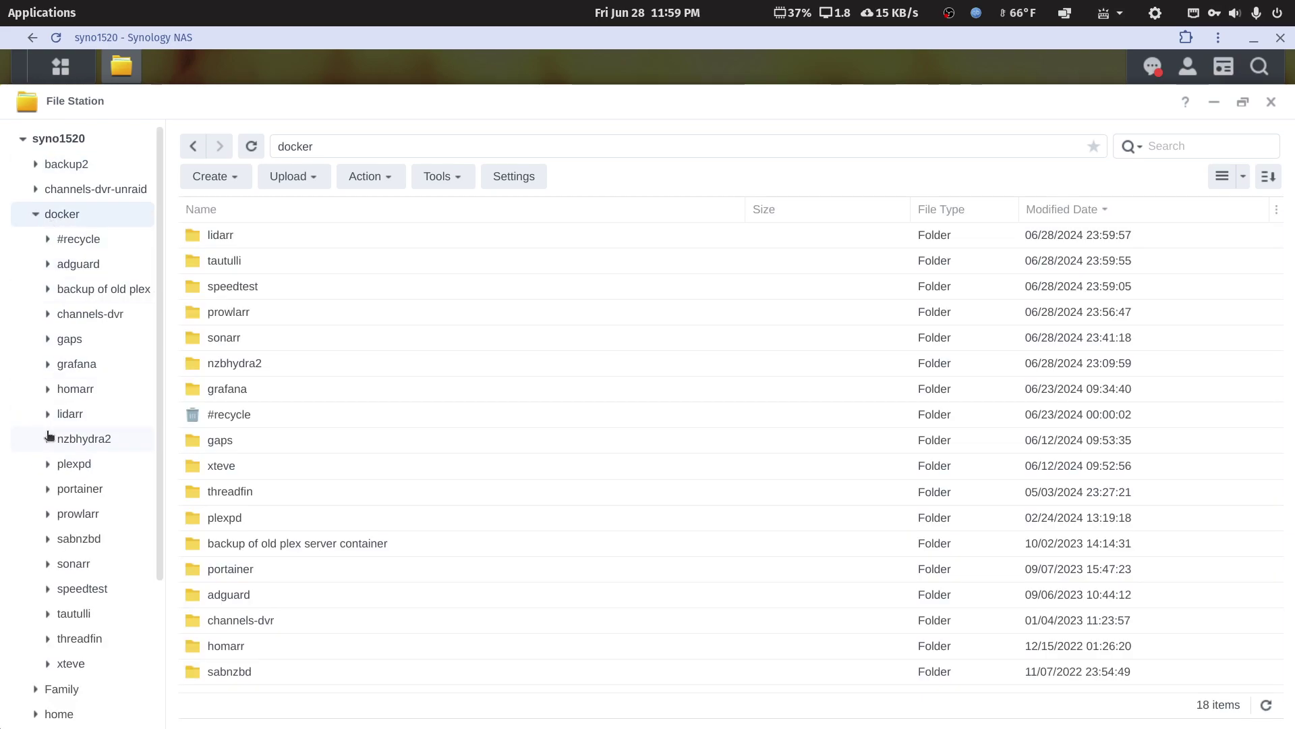
click(48, 466)
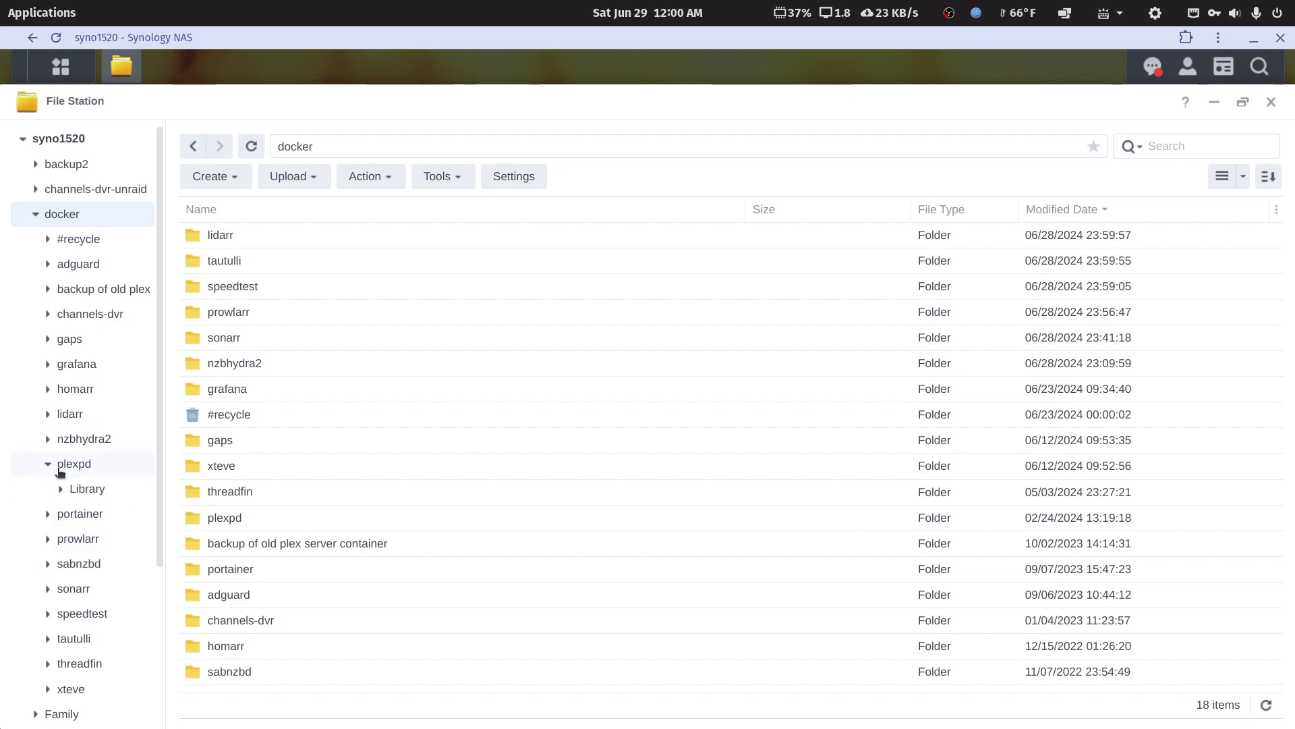
click(63, 467)
double_click(209, 236)
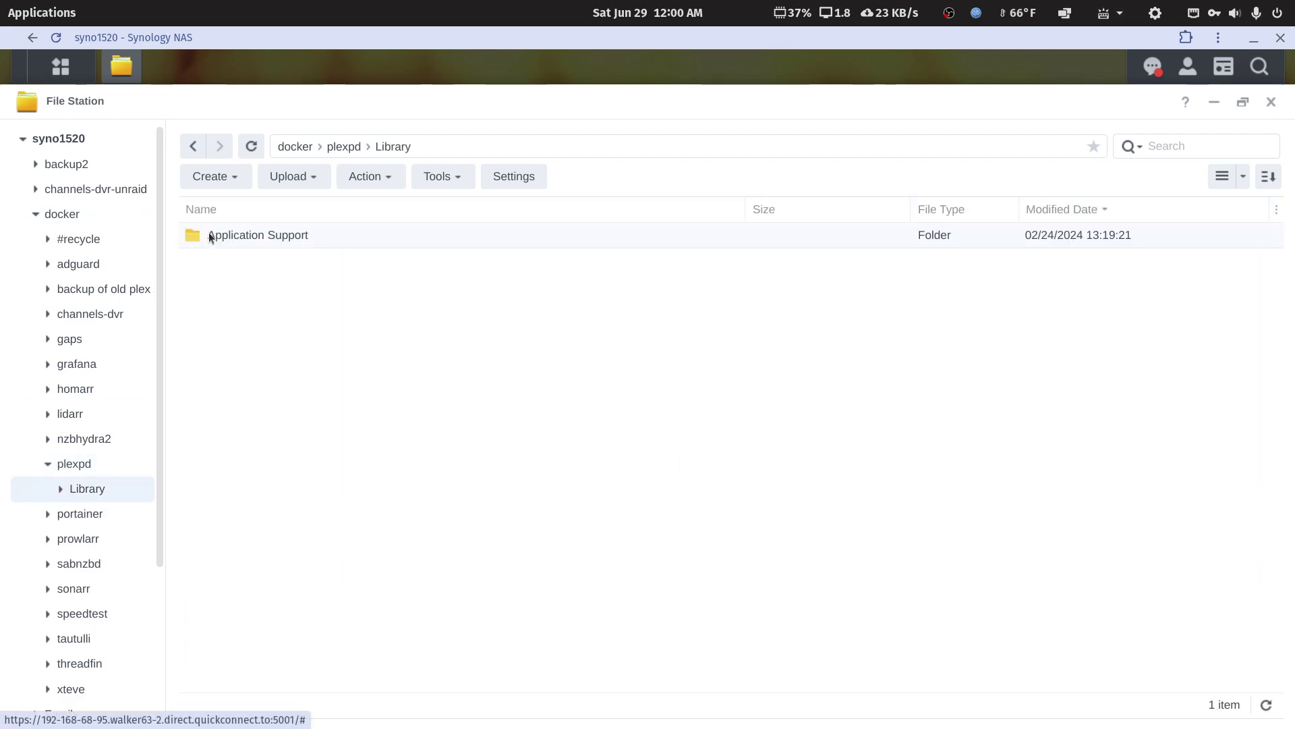
double_click(217, 240)
double_click(216, 240)
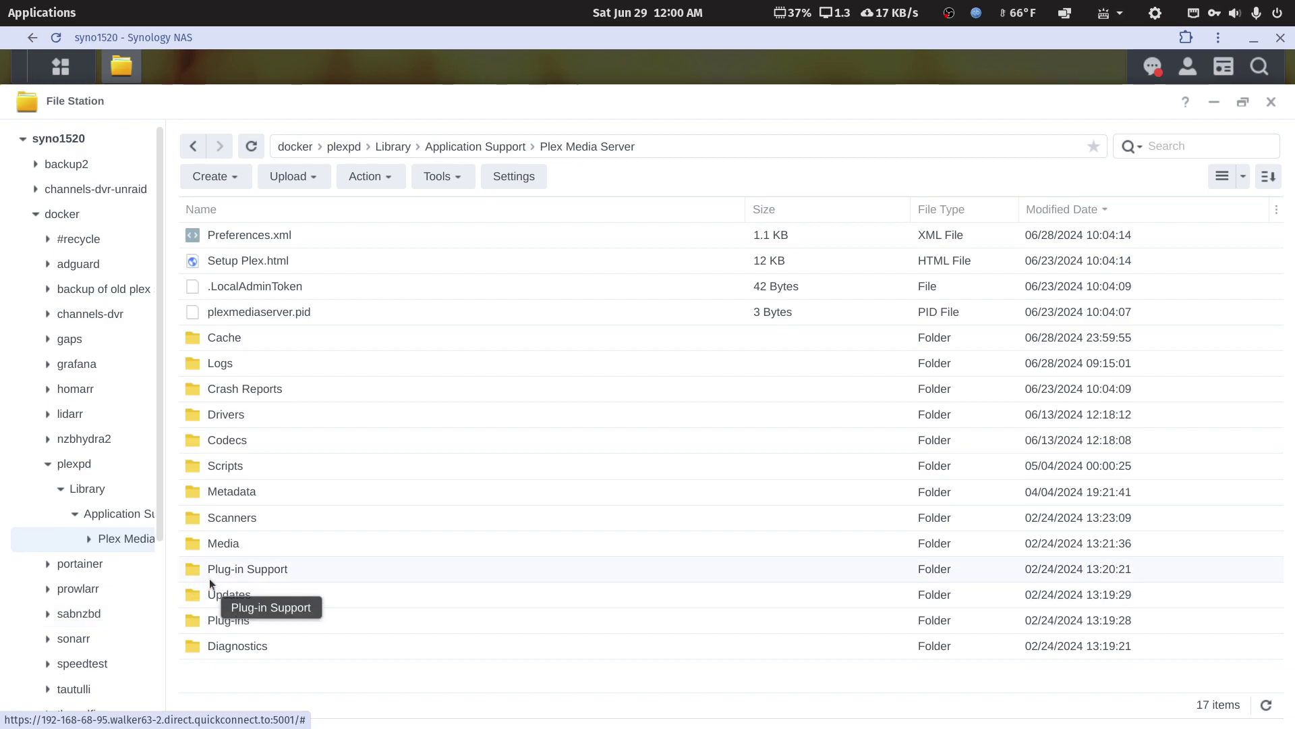
click(1280, 37)
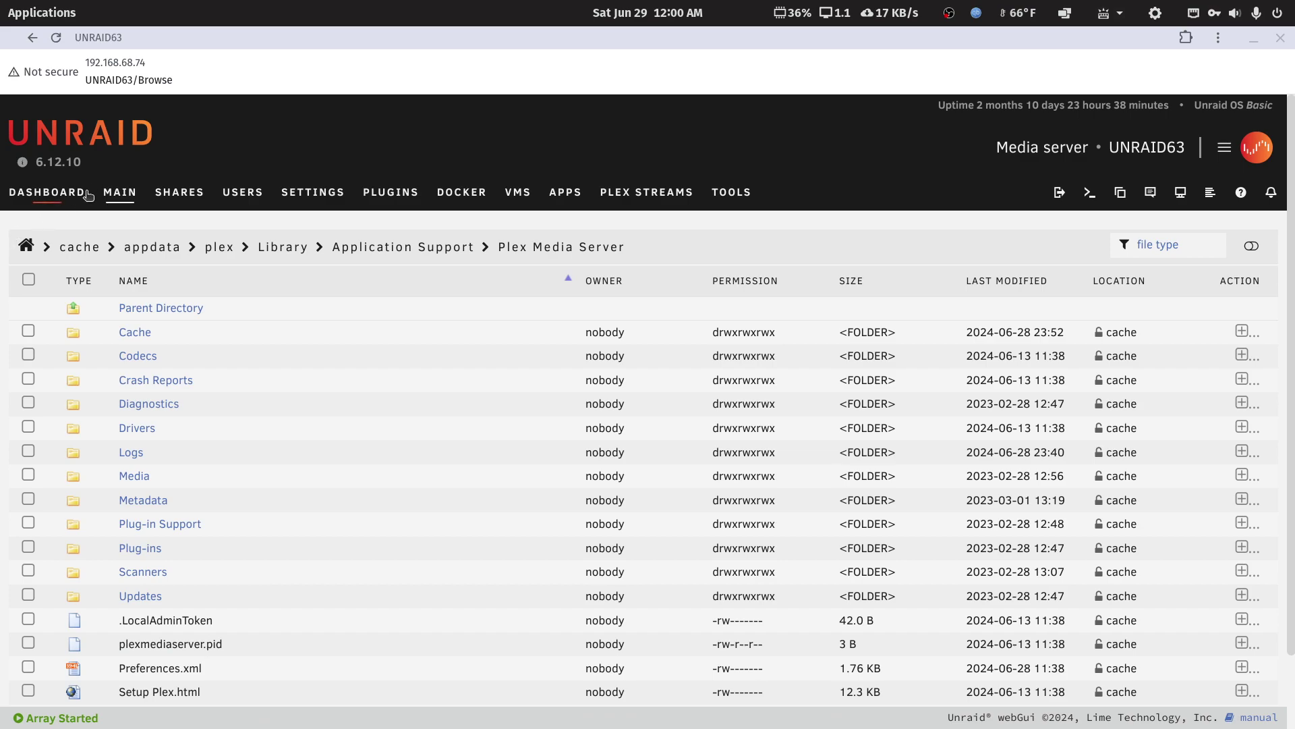
Open the plex container's configuration for editing from Unraid's Docker container list.
click(450, 196)
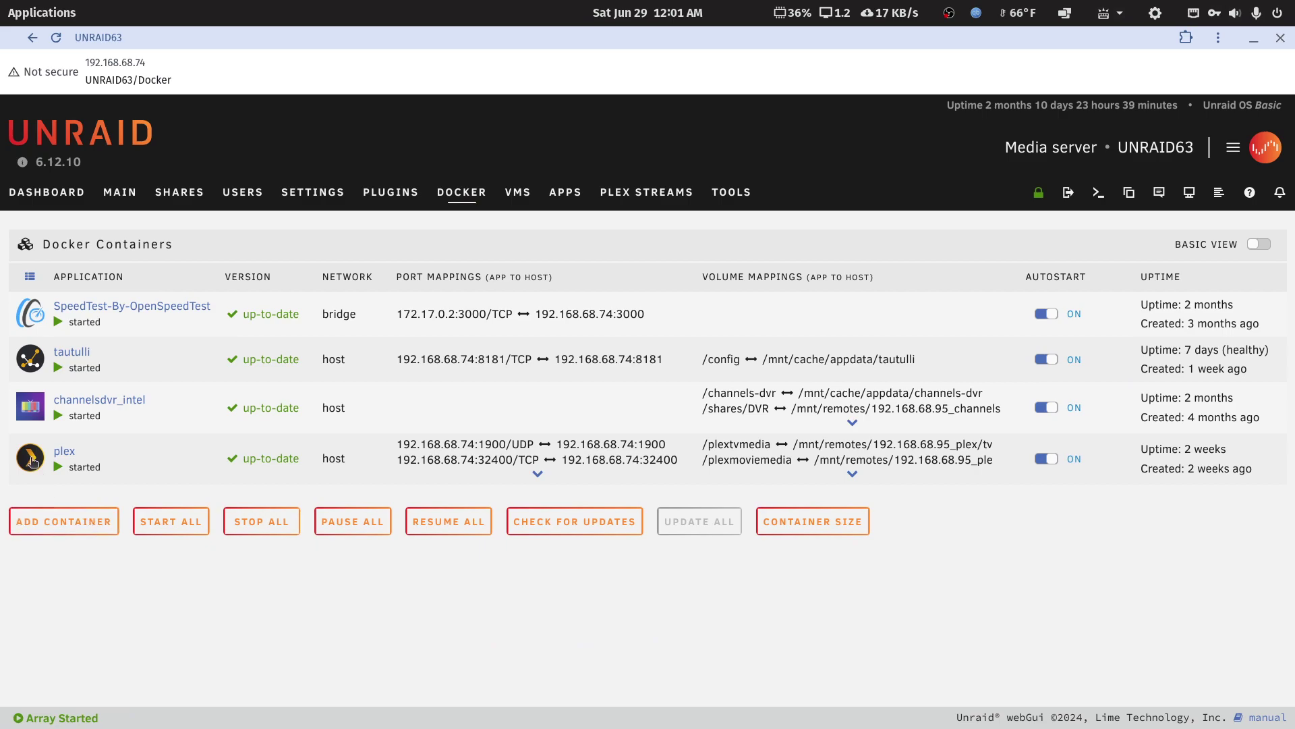
click(54, 196)
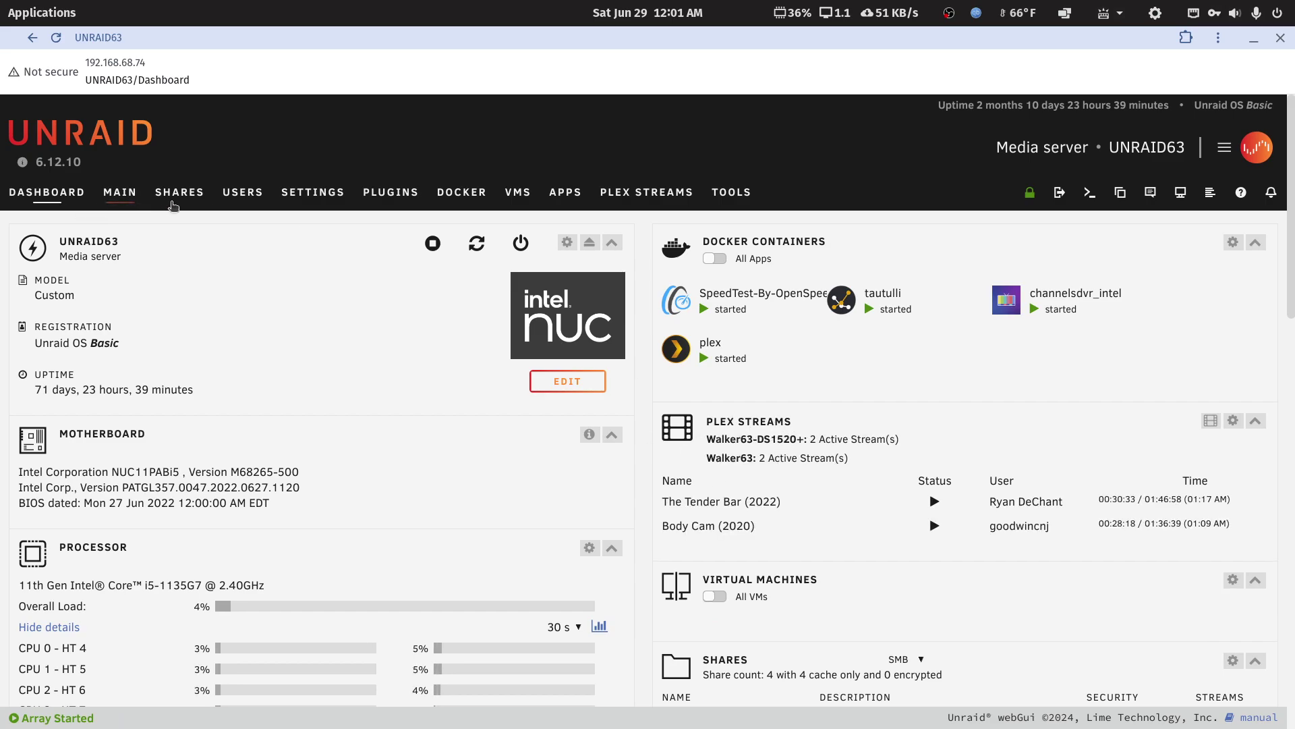
click(450, 197)
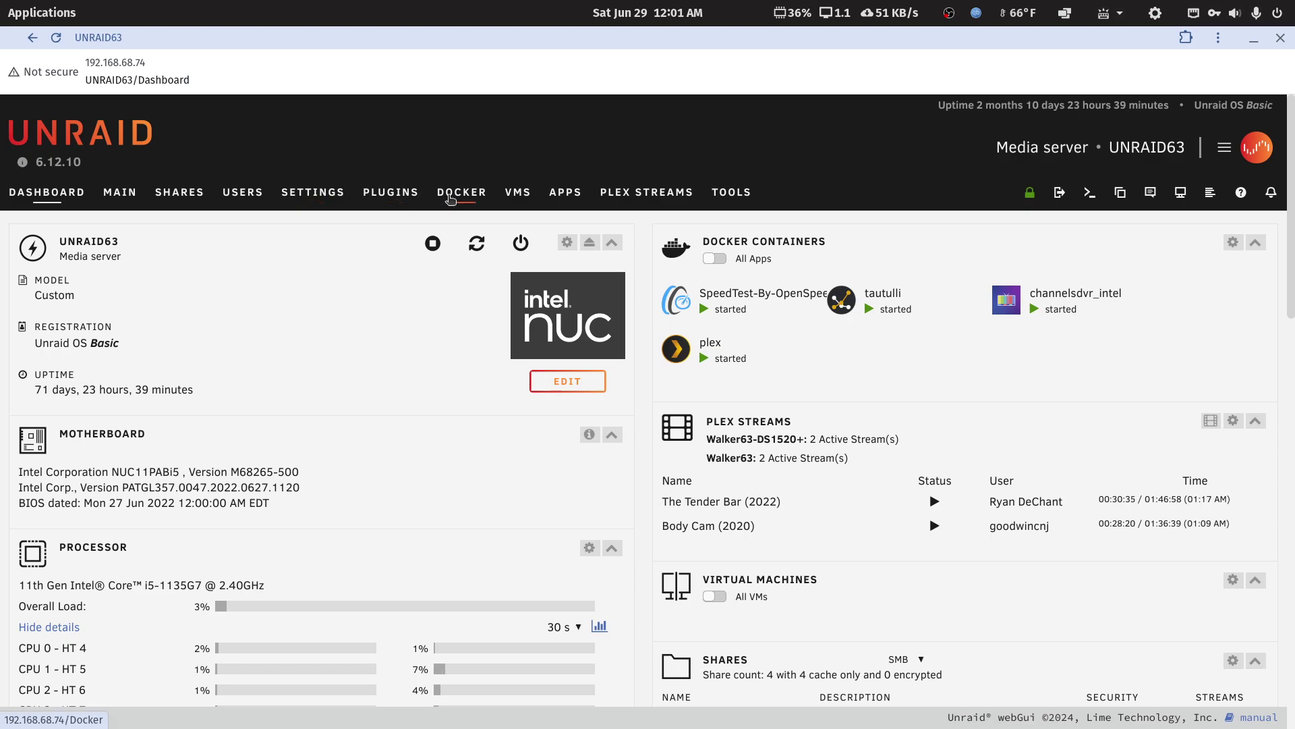
click(29, 461)
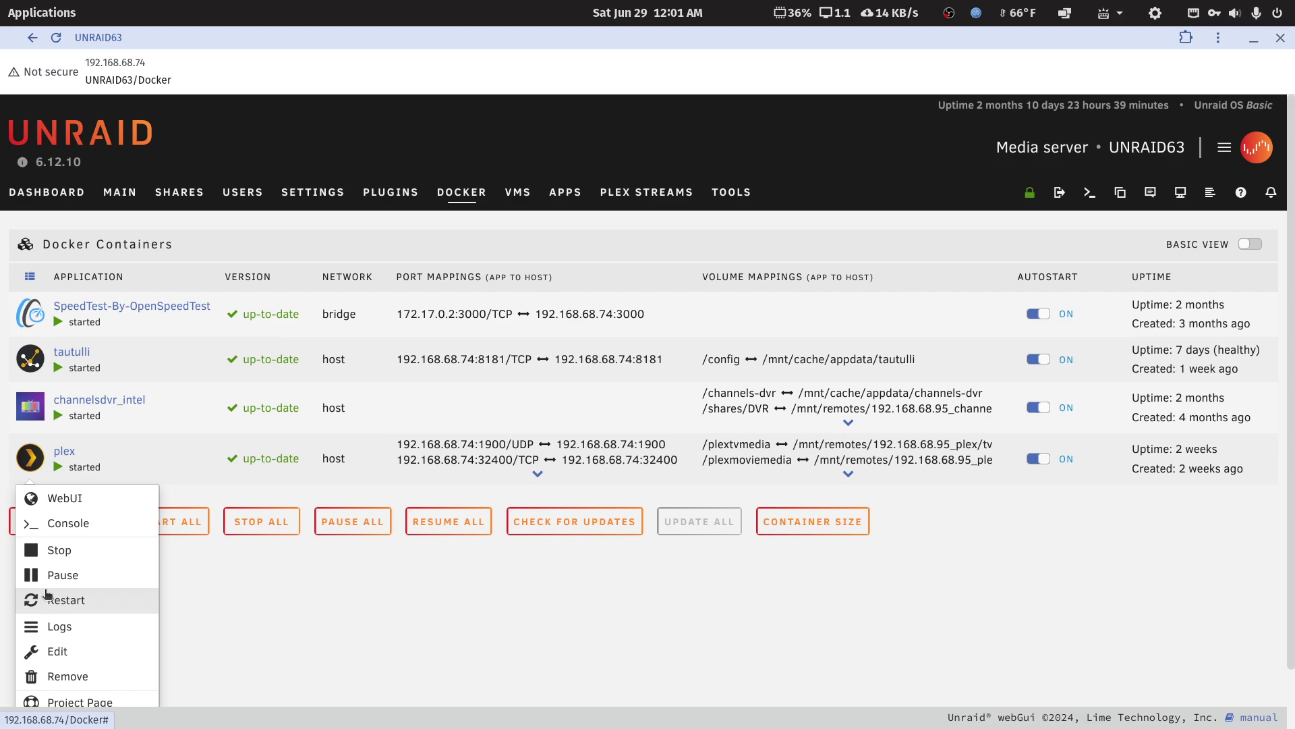
click(59, 651)
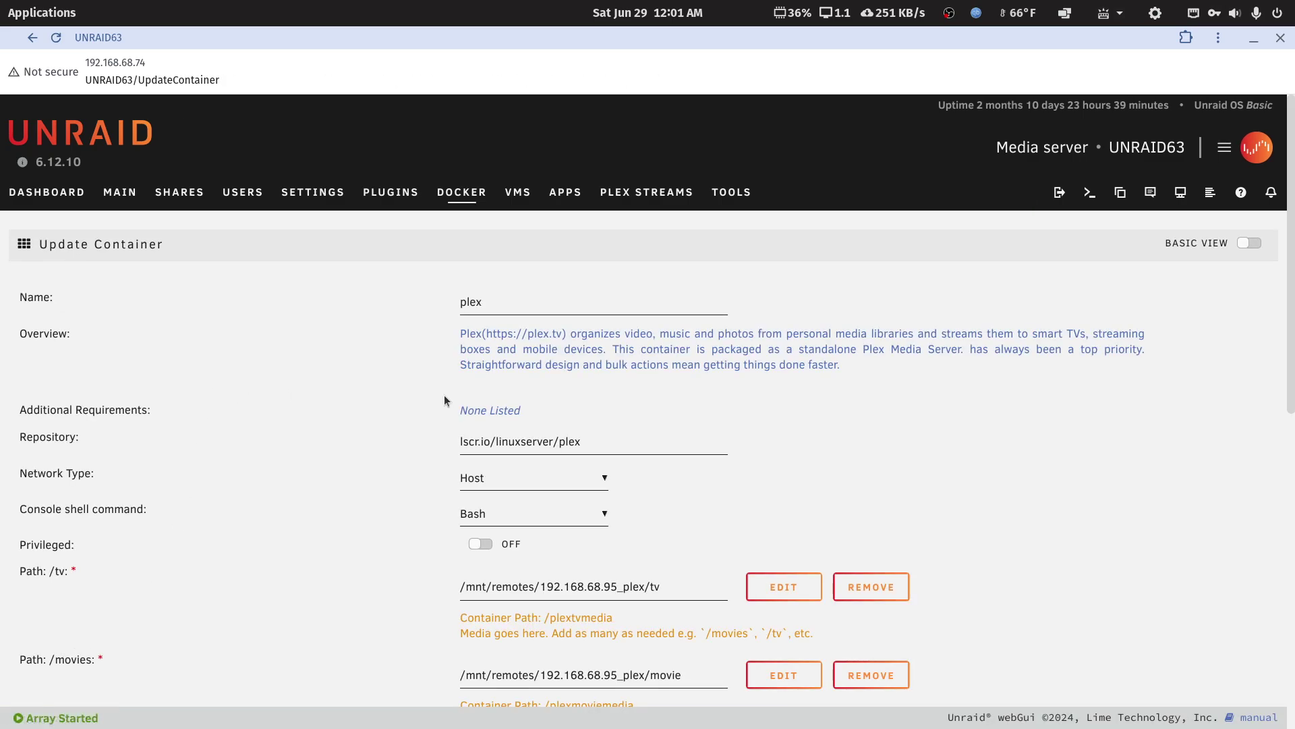
Show the plex container's advanced and additional settings, and inspect the cache folder in its Appdata path.
click(1249, 243)
scroll(572, 504, down, 4)
scroll(572, 505, down, 12)
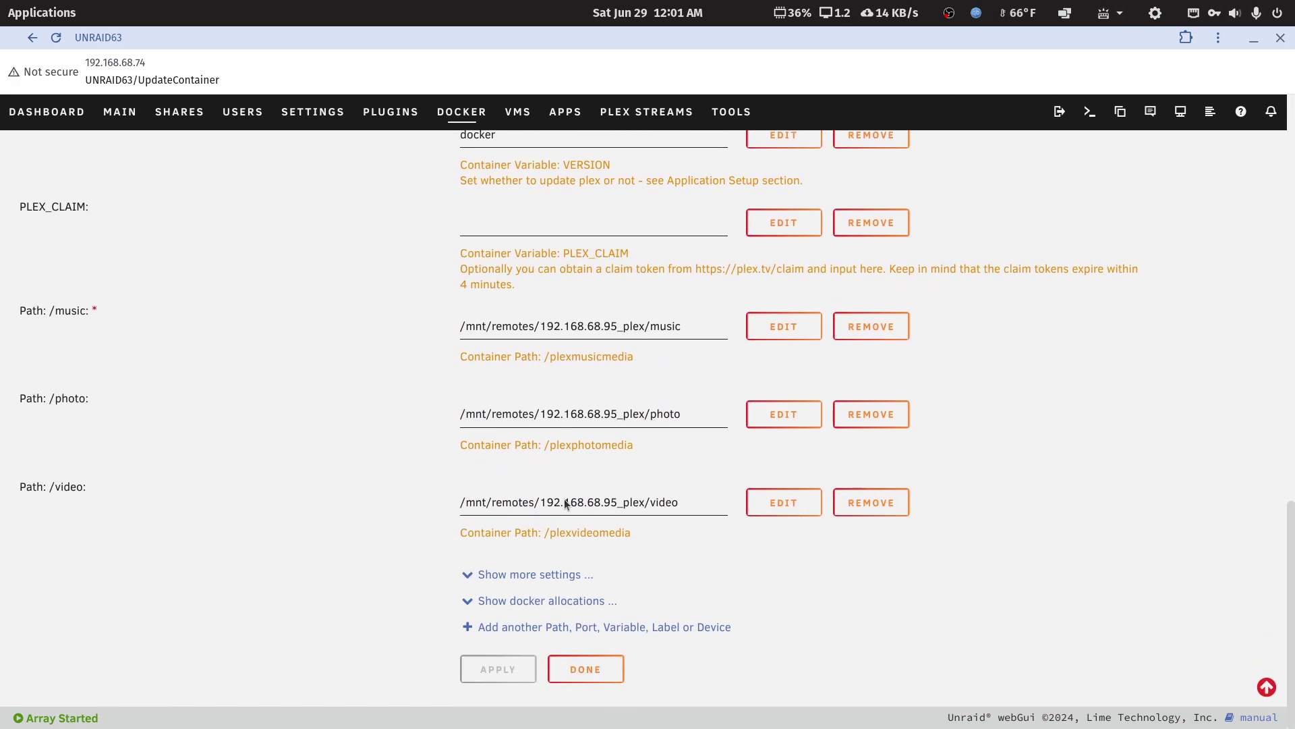
click(503, 574)
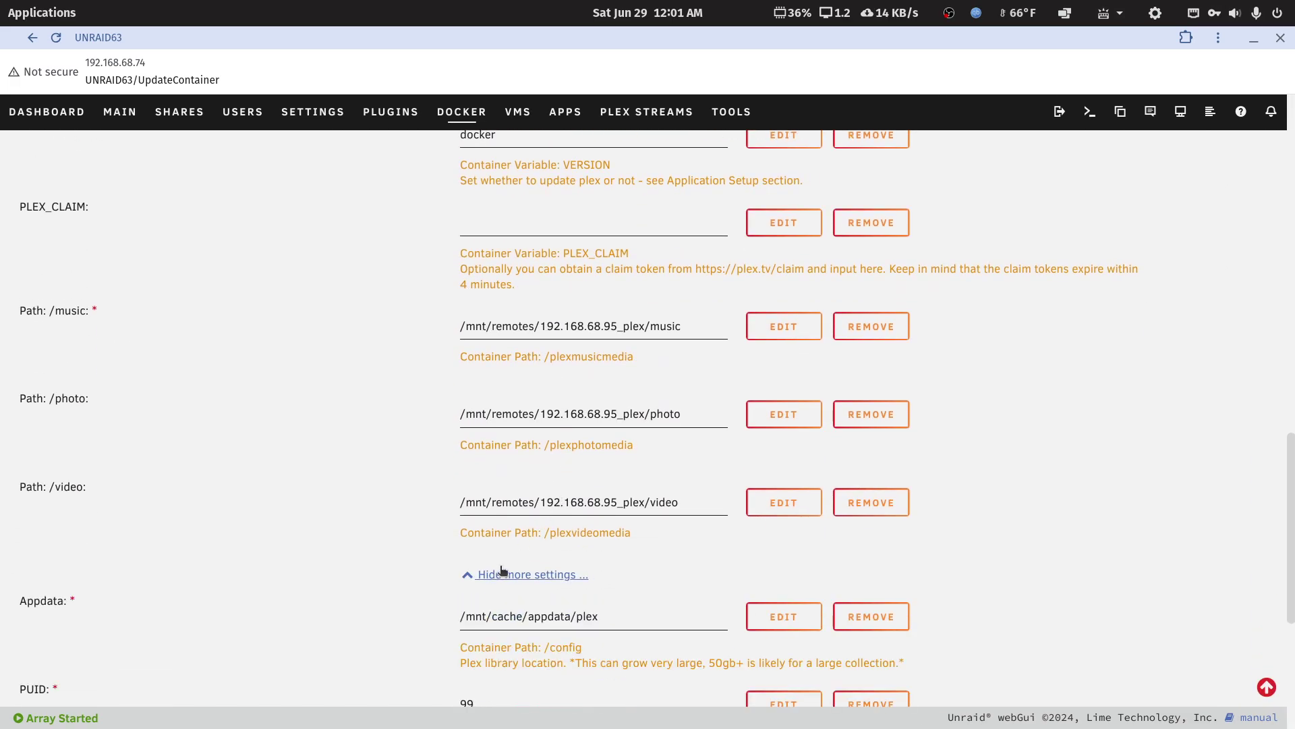
scroll(502, 572, down, 4)
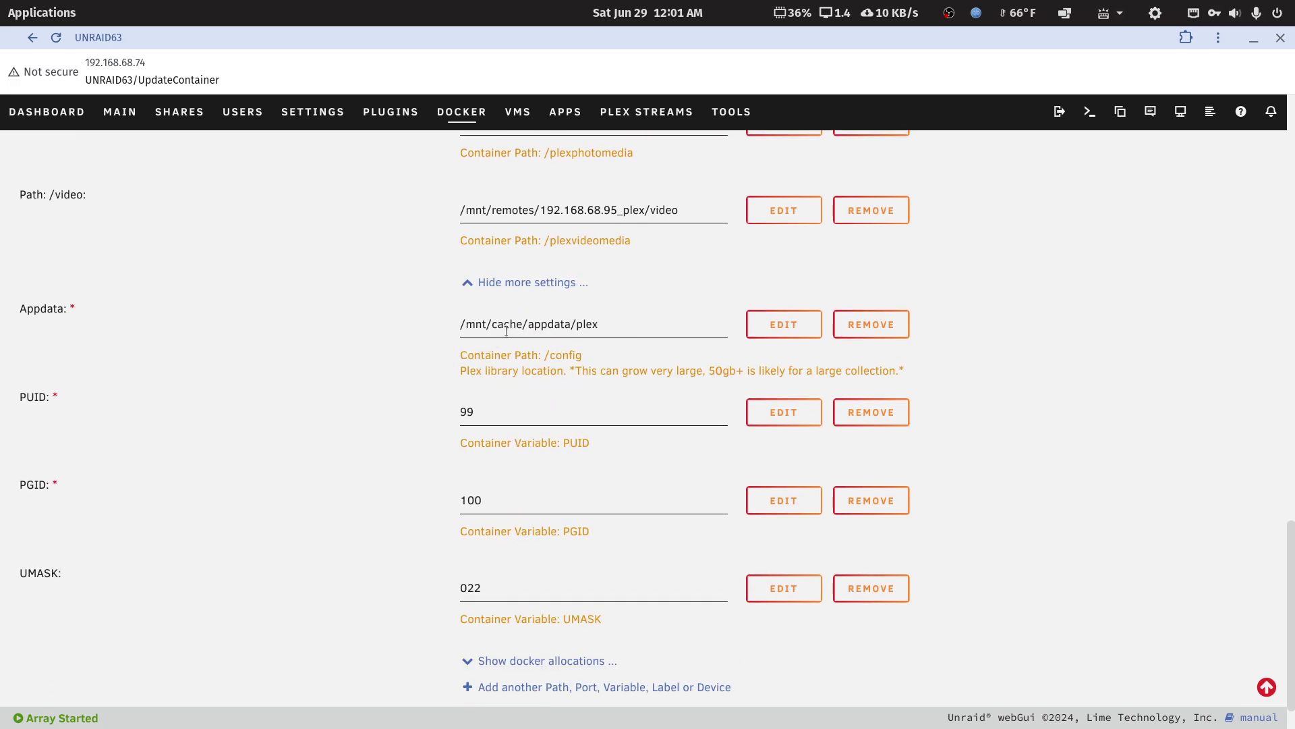
drag(490, 325, 521, 323)
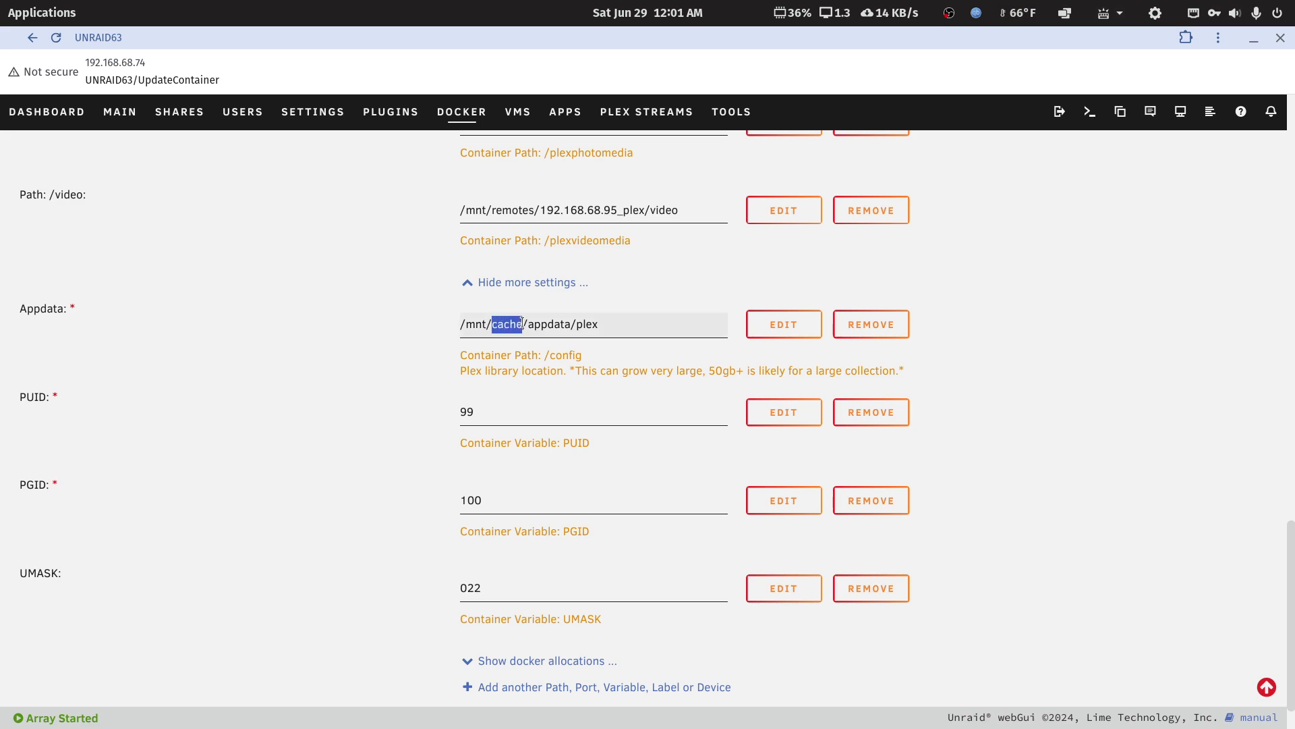
click(365, 308)
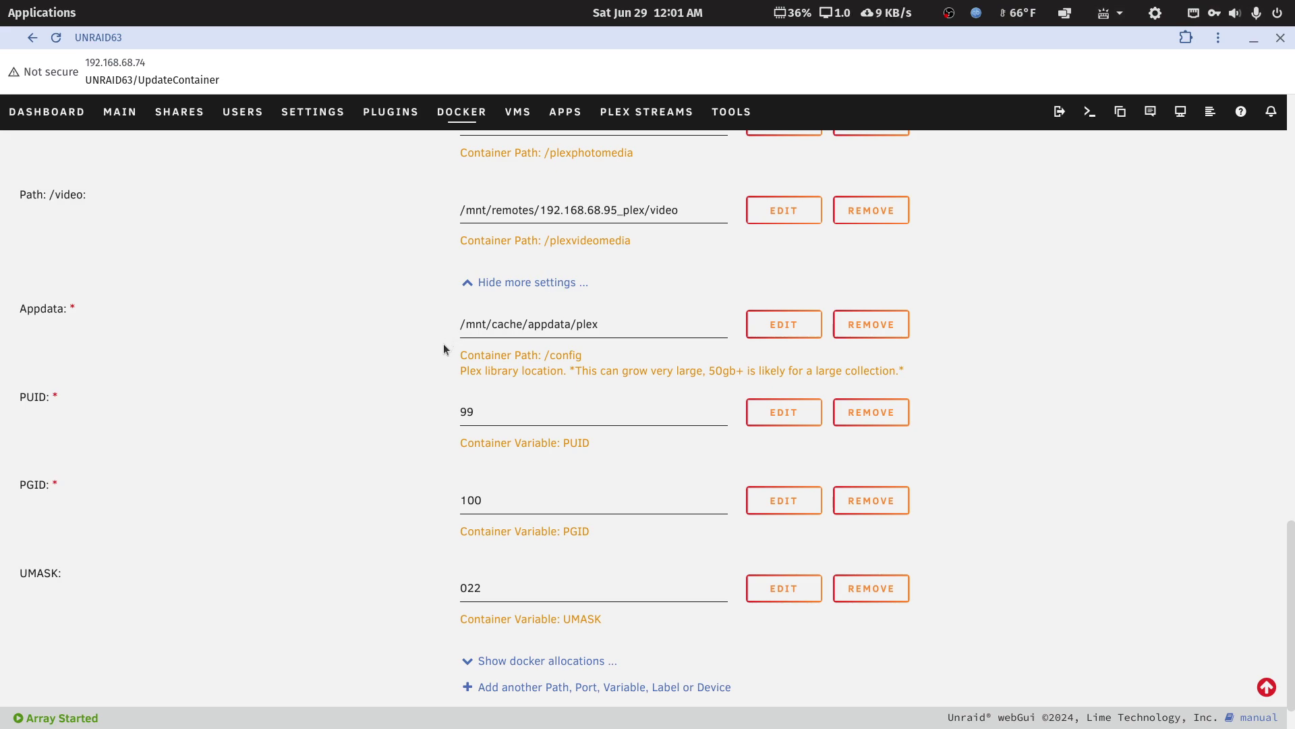
Examine the plex container's media path mappings for video, photo, music, movies and TV, including their container paths.
scroll(444, 346, up, 3)
scroll(443, 348, up, 1)
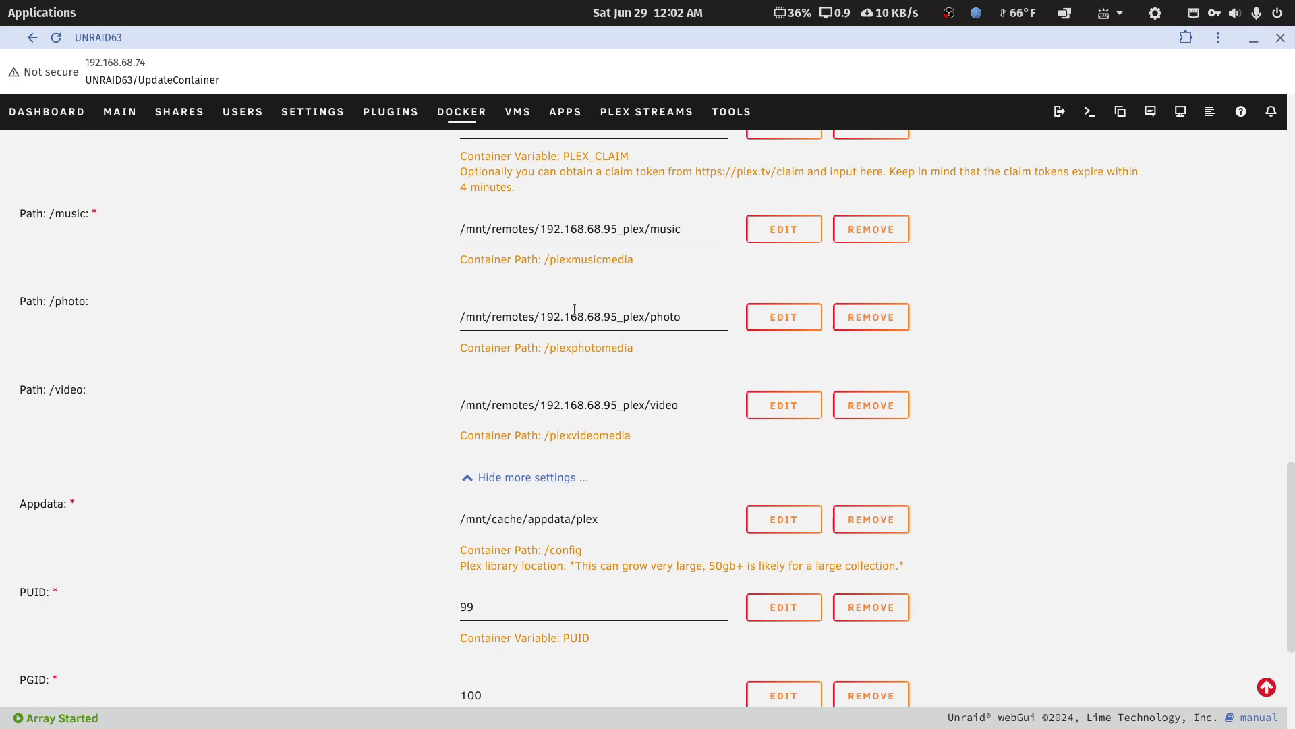
scroll(711, 370, up, 3)
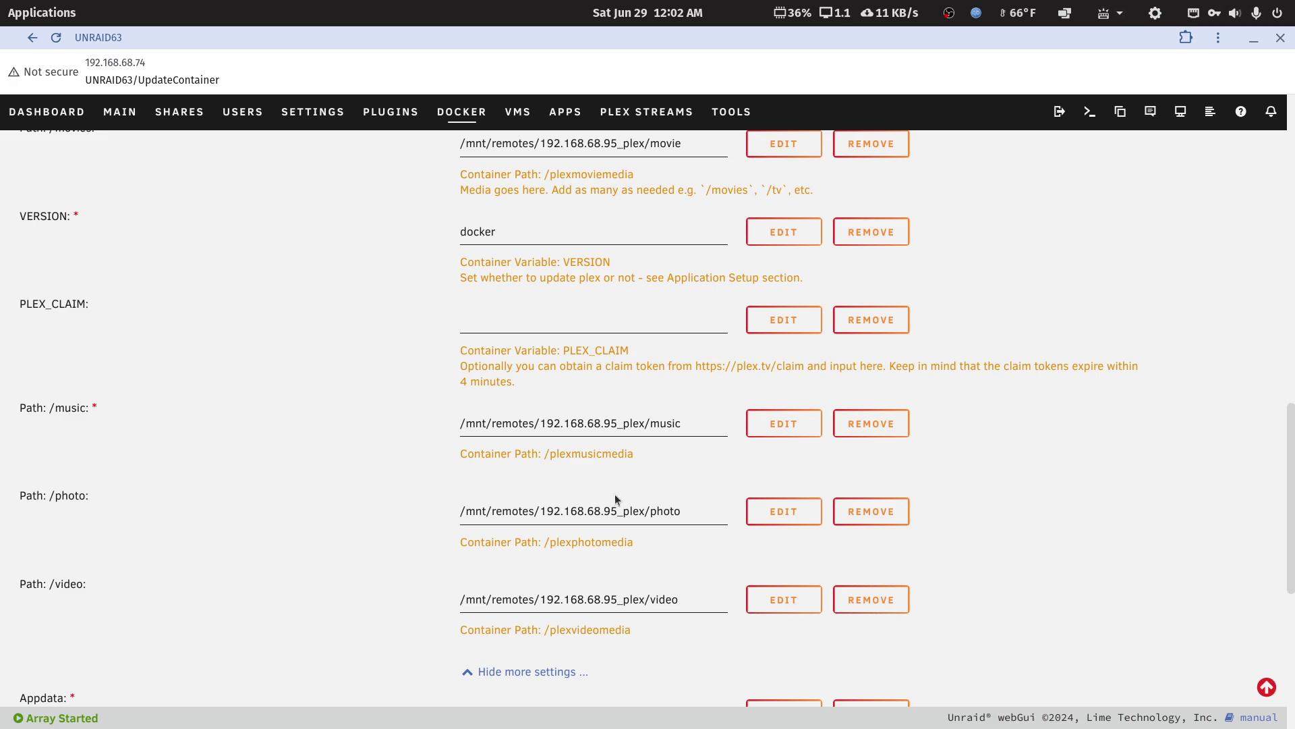
scroll(616, 498, up, 3)
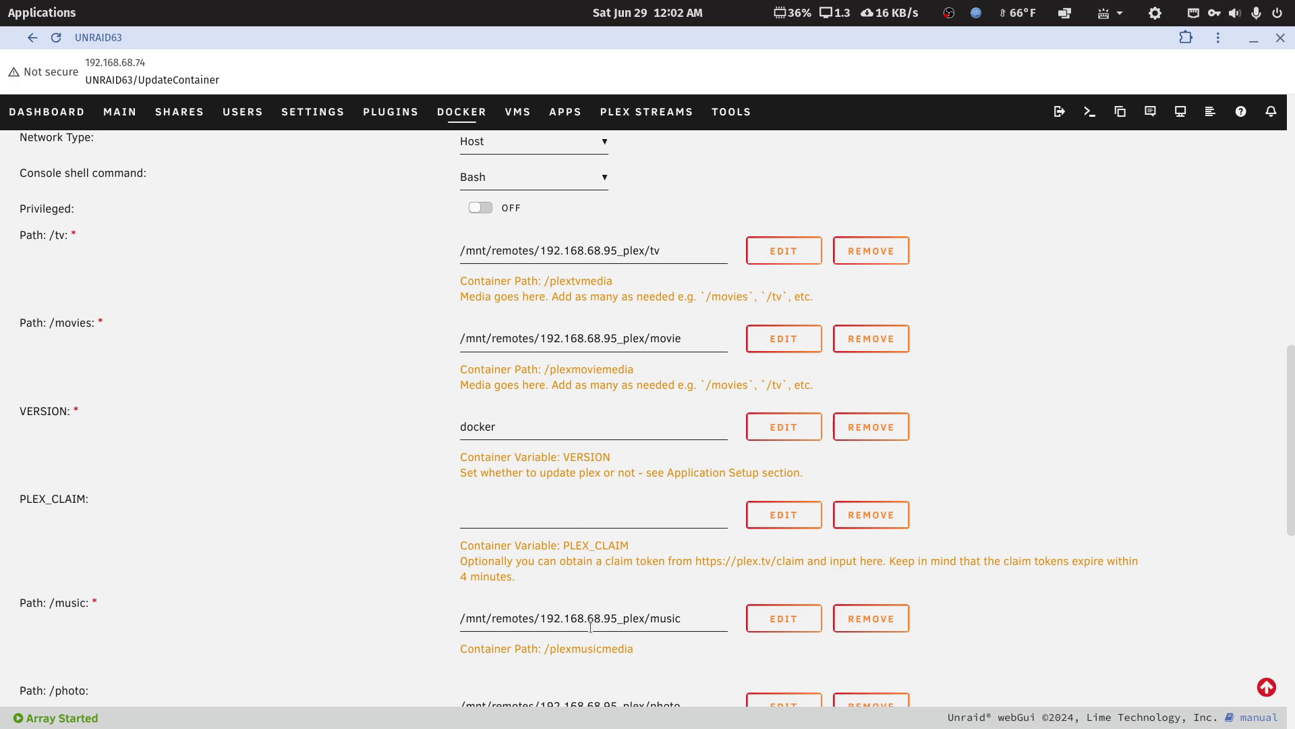
scroll(591, 627, up, 3)
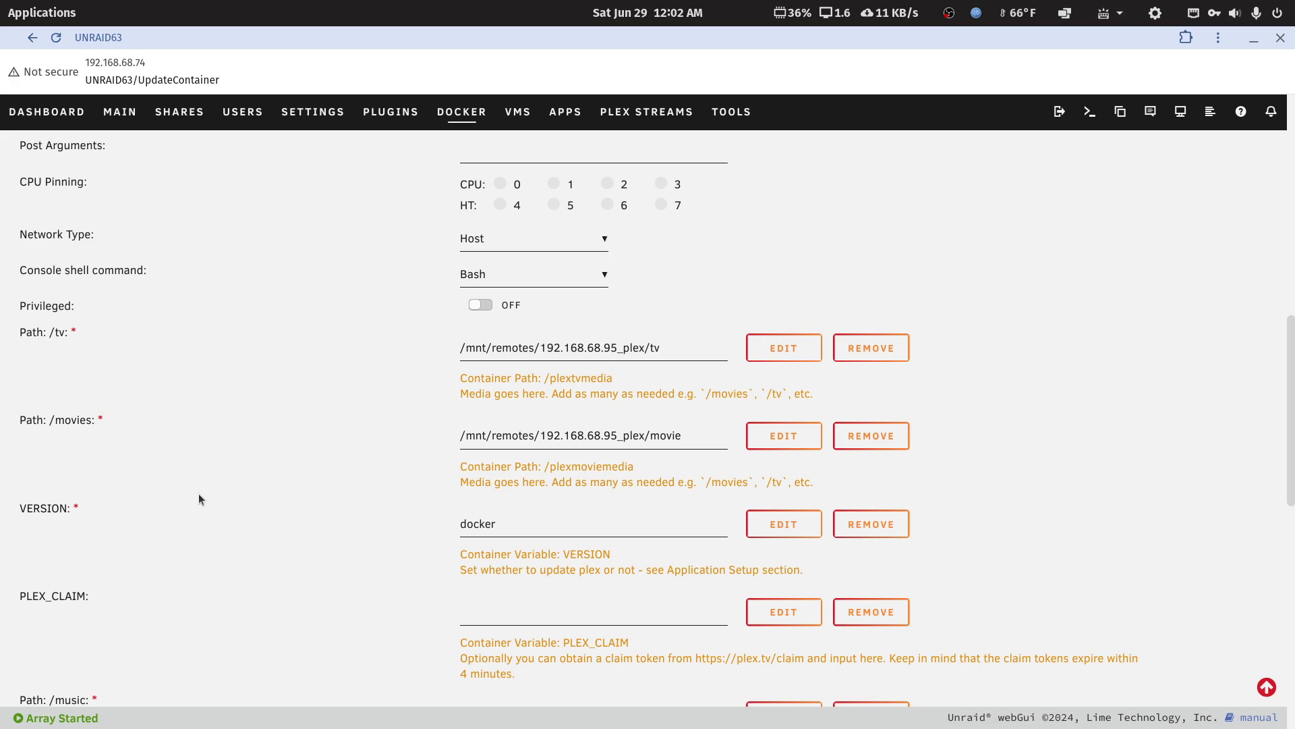
scroll(279, 525, down, 4)
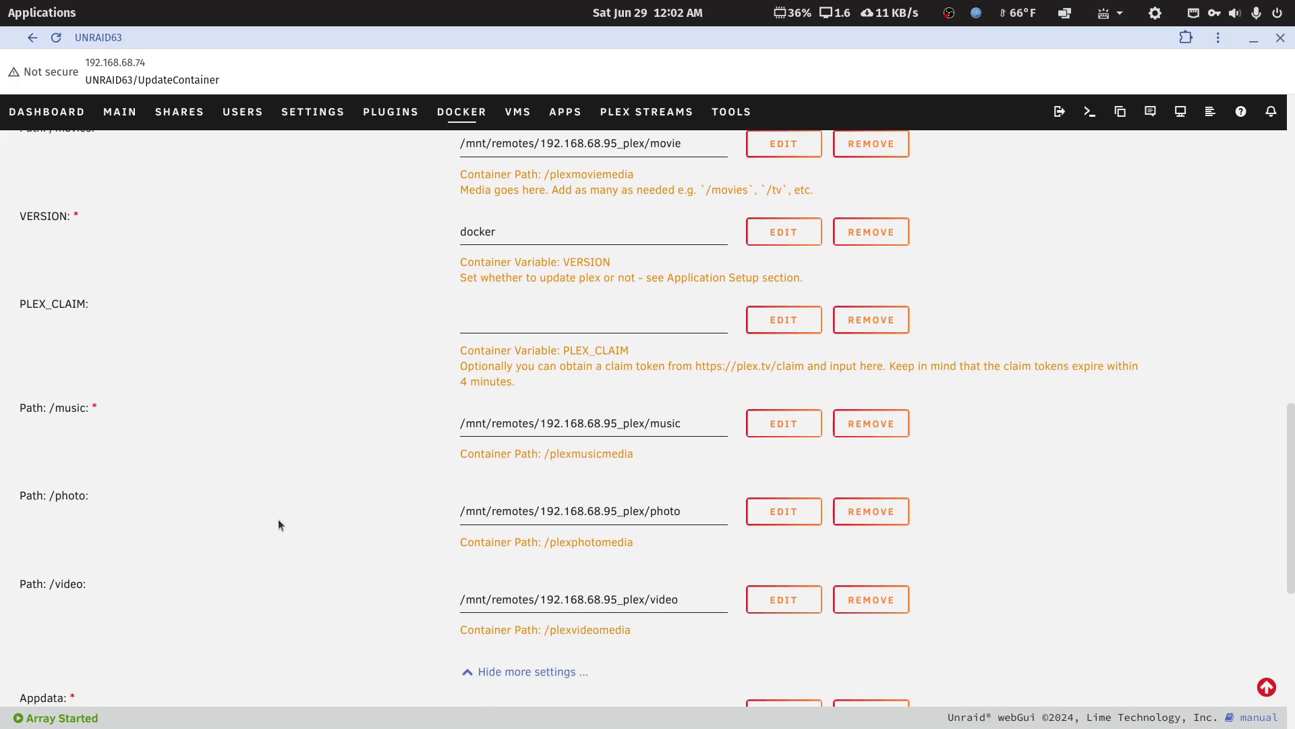
scroll(284, 524, up, 4)
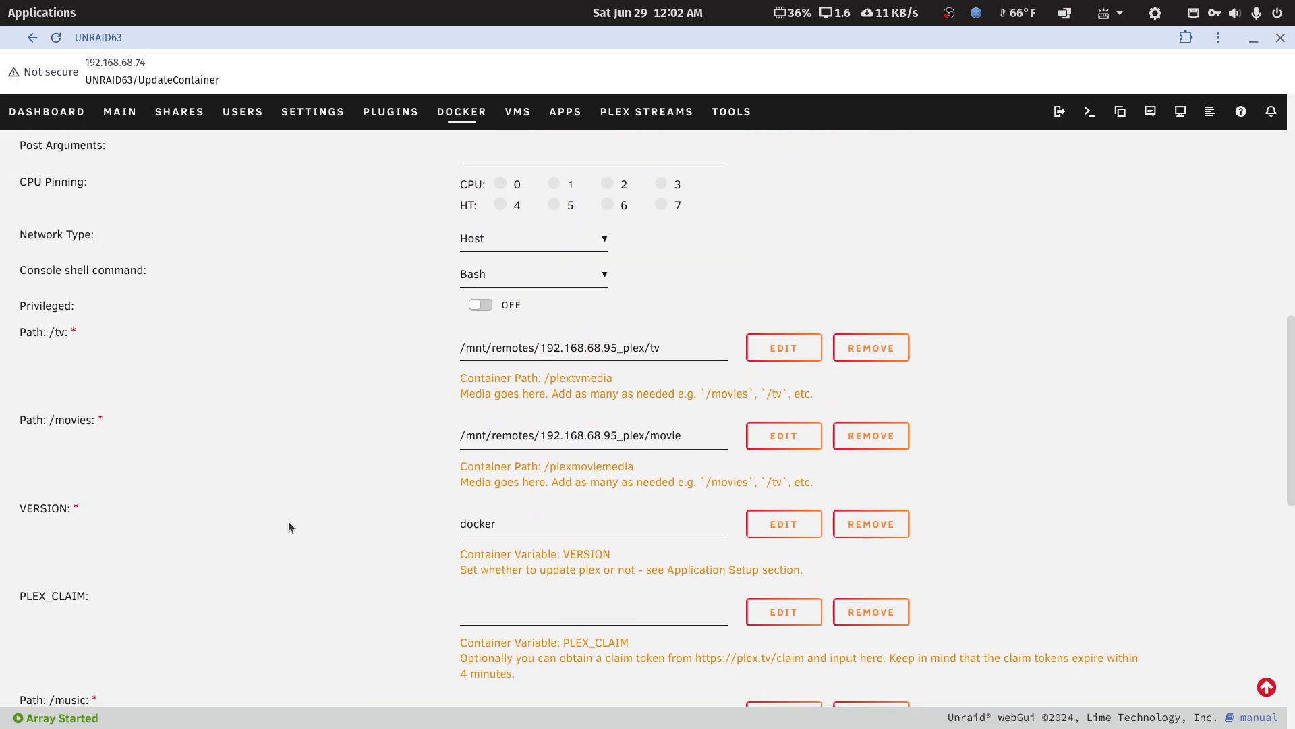
Examine the plex container's Extra Parameters, covering the --device=/dev/dri, tmpfs --mount and --no-healthcheck options.
scroll(288, 527, up, 3)
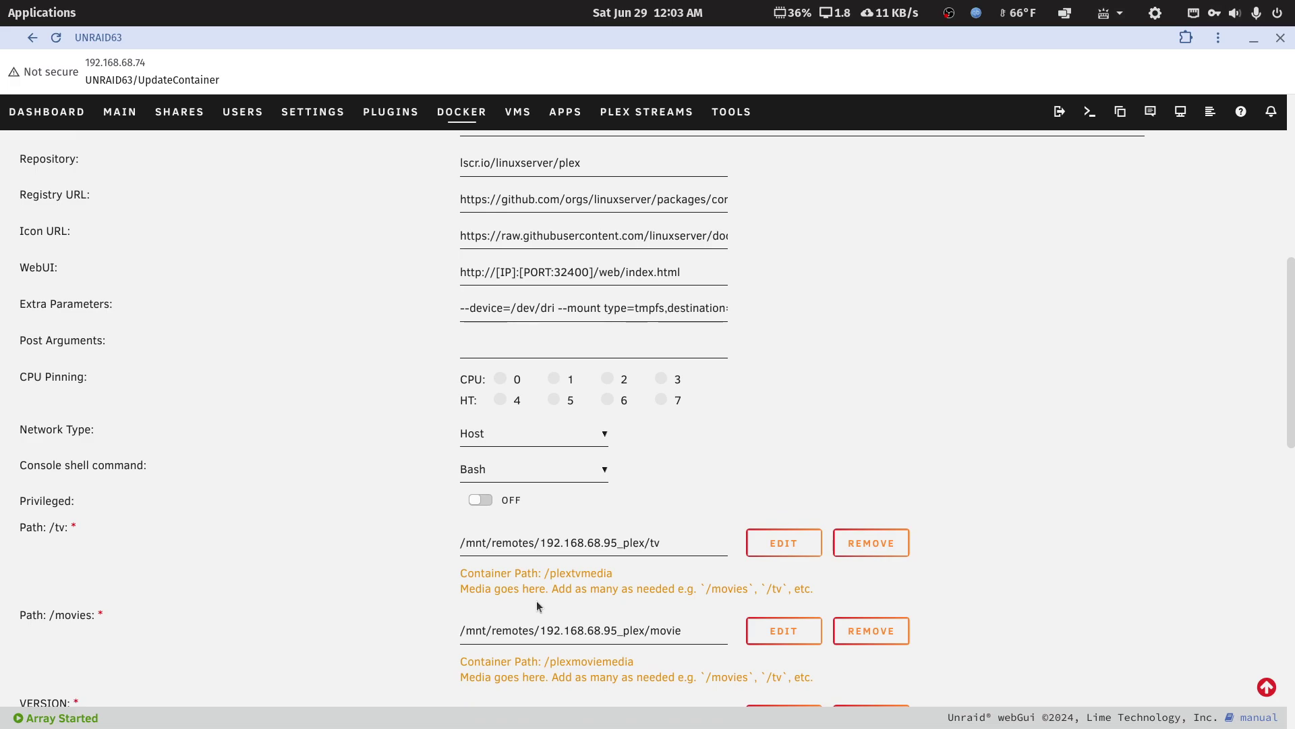
click(461, 309)
drag(462, 310, 554, 312)
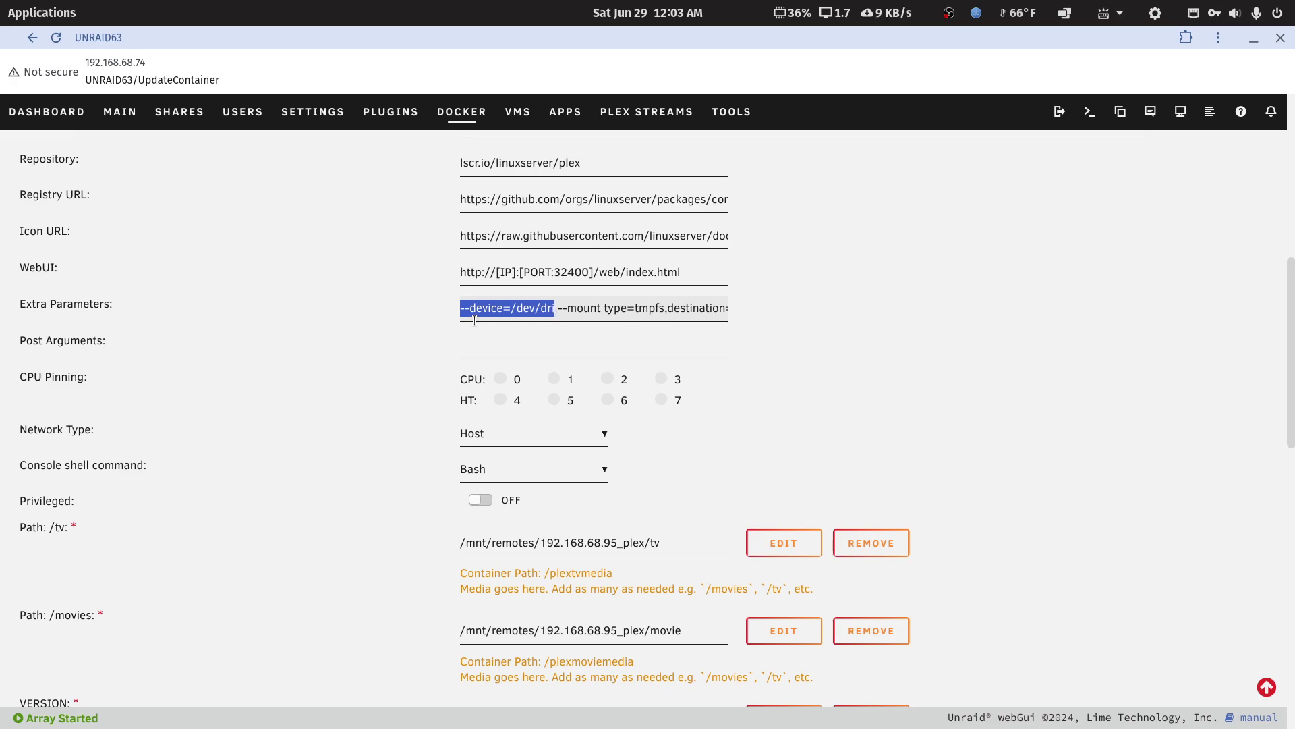
click(558, 310)
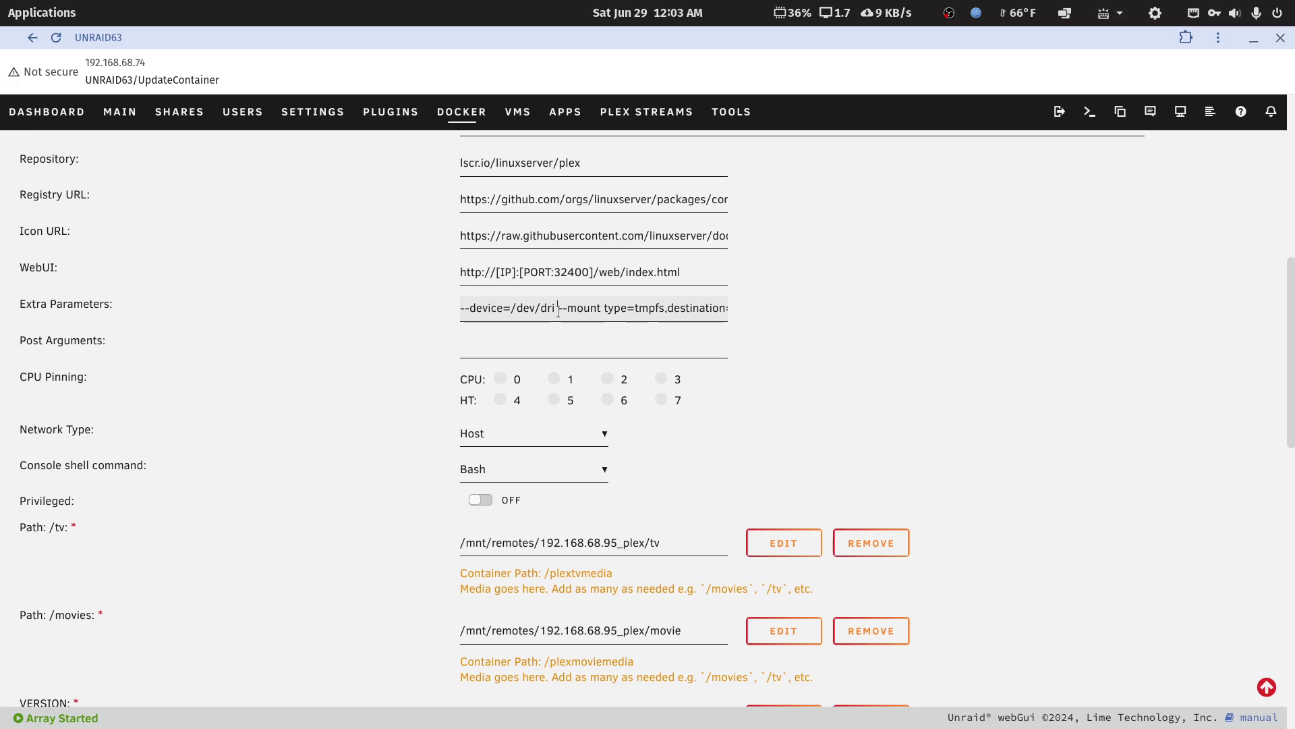
mouse_move(558, 310)
mouse_down()
mouse_move(743, 313)
mouse_move(635, 311)
mouse_up()
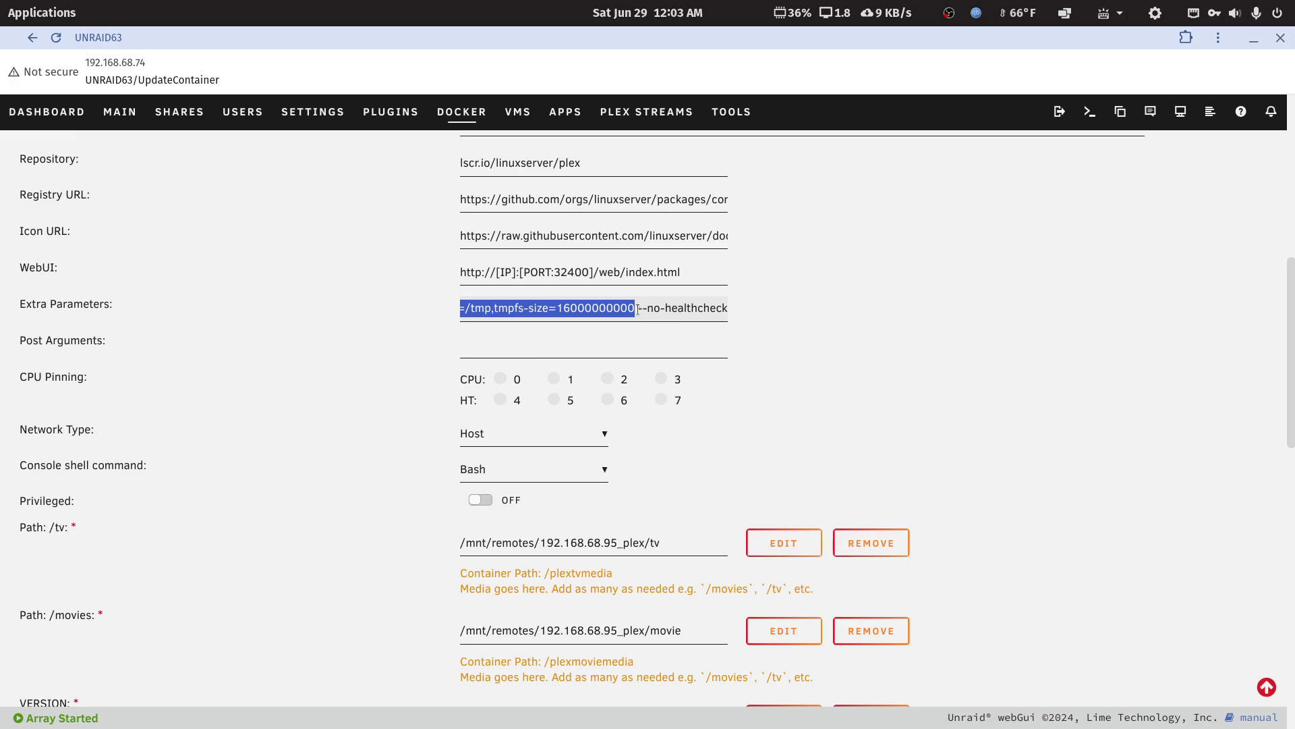
drag(637, 309, 707, 309)
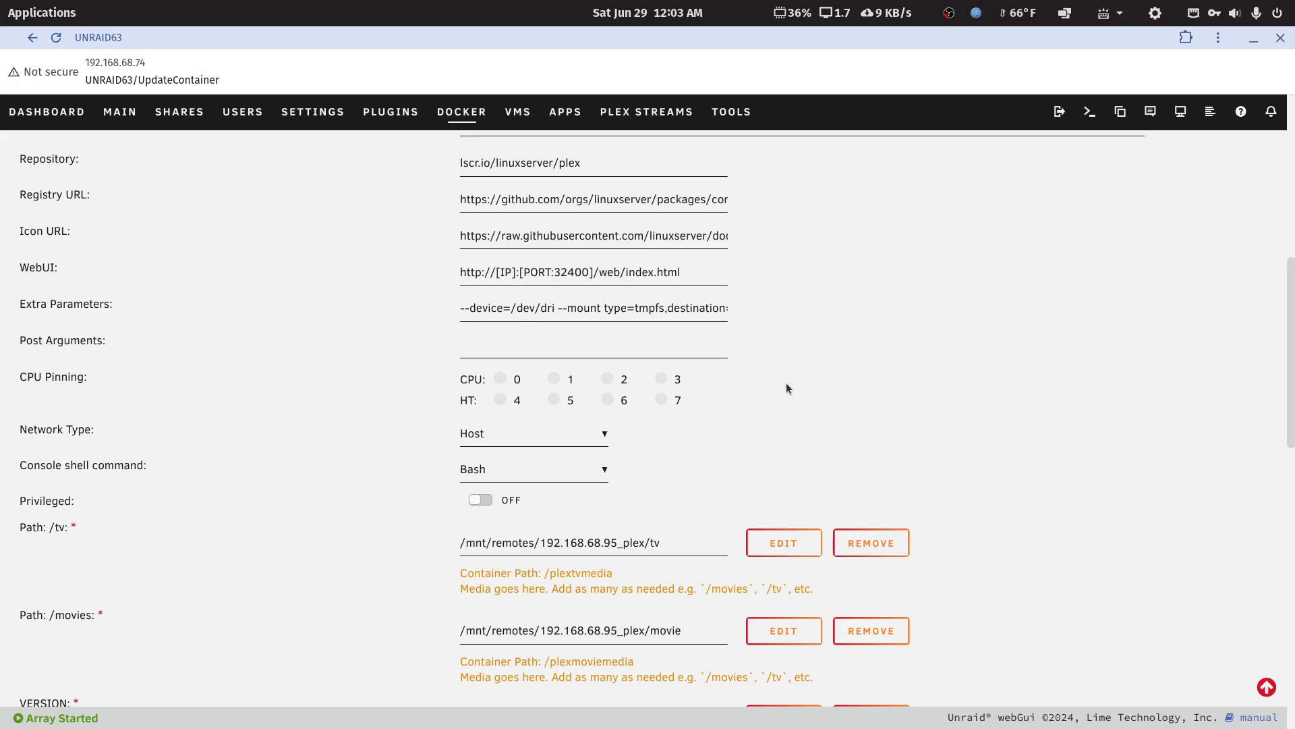
Review the rest of the plex container's settings, down to Appdata, PUID, PGID and UMASK.
scroll(782, 386, up, 3)
scroll(783, 387, down, 12)
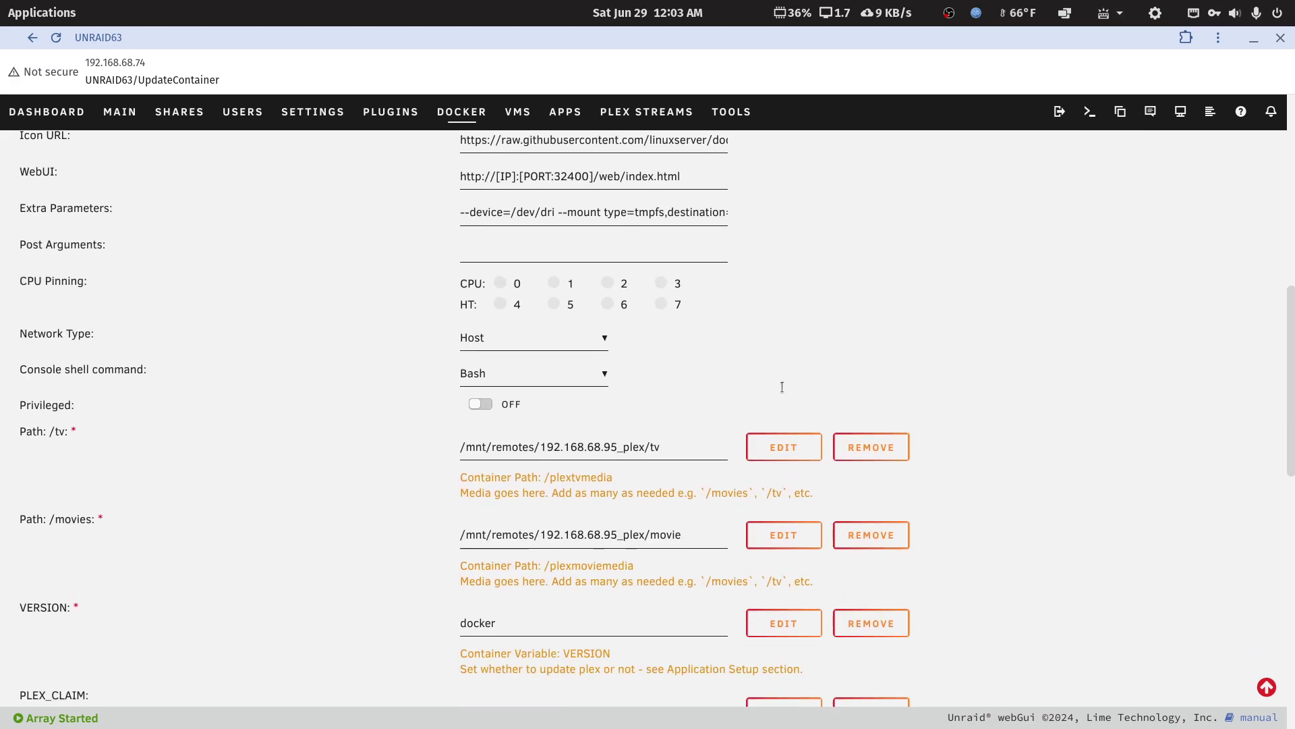
scroll(782, 392, down, 3)
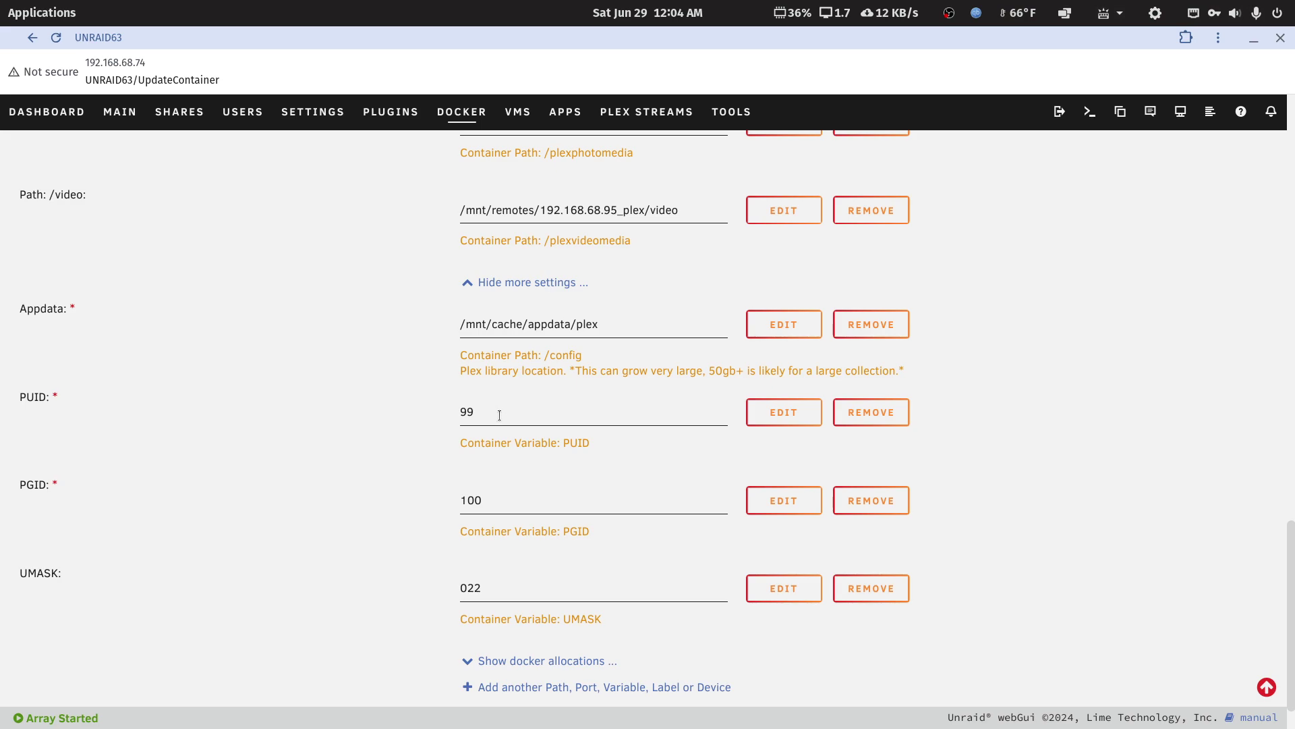
Copy the full text of the plex container's Extra Parameters field.
scroll(500, 415, up, 4)
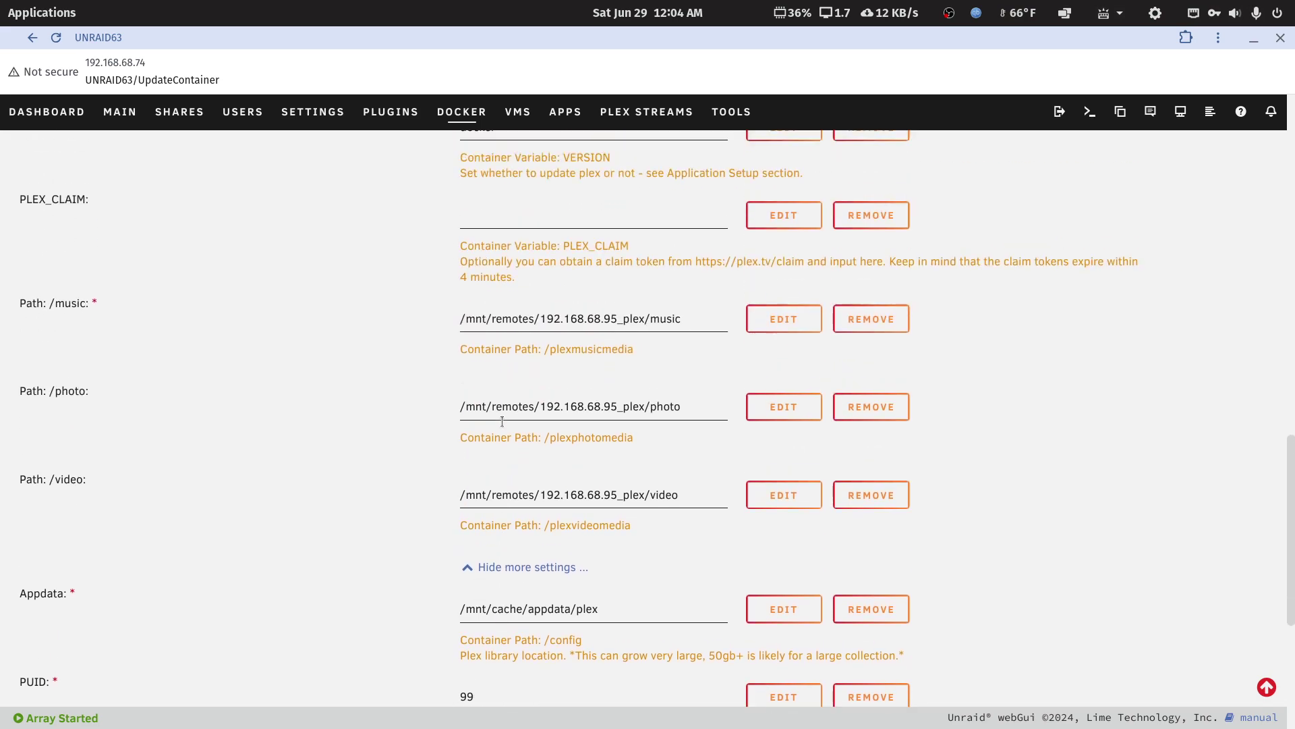
scroll(502, 422, up, 6)
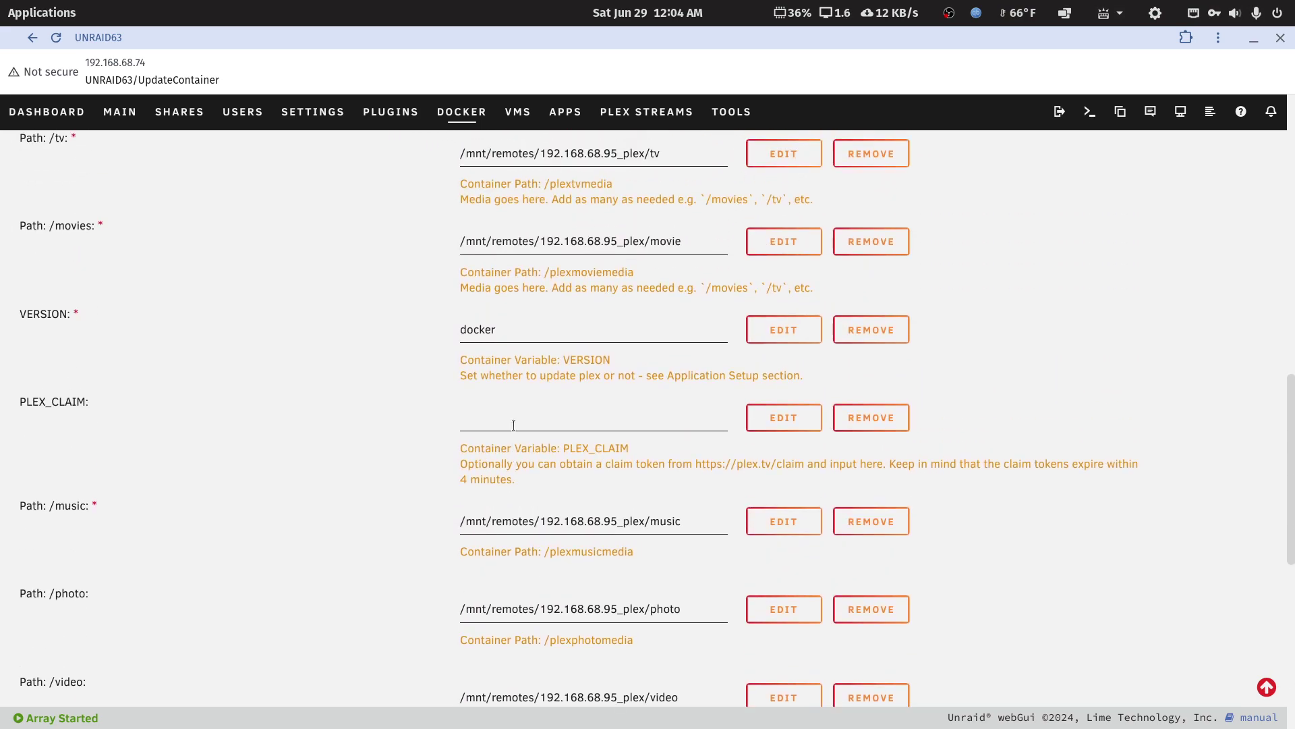
scroll(514, 425, up, 2)
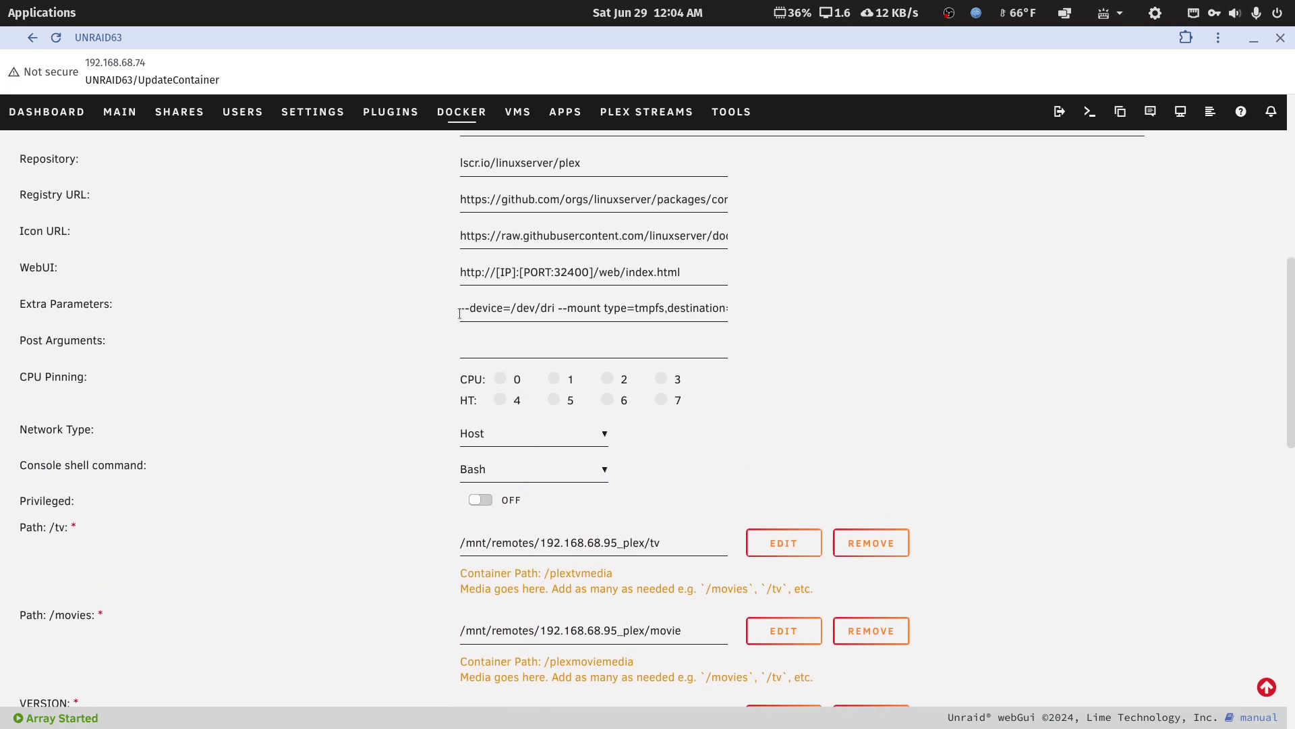
drag(462, 312, 821, 329)
key(ctrl+c)
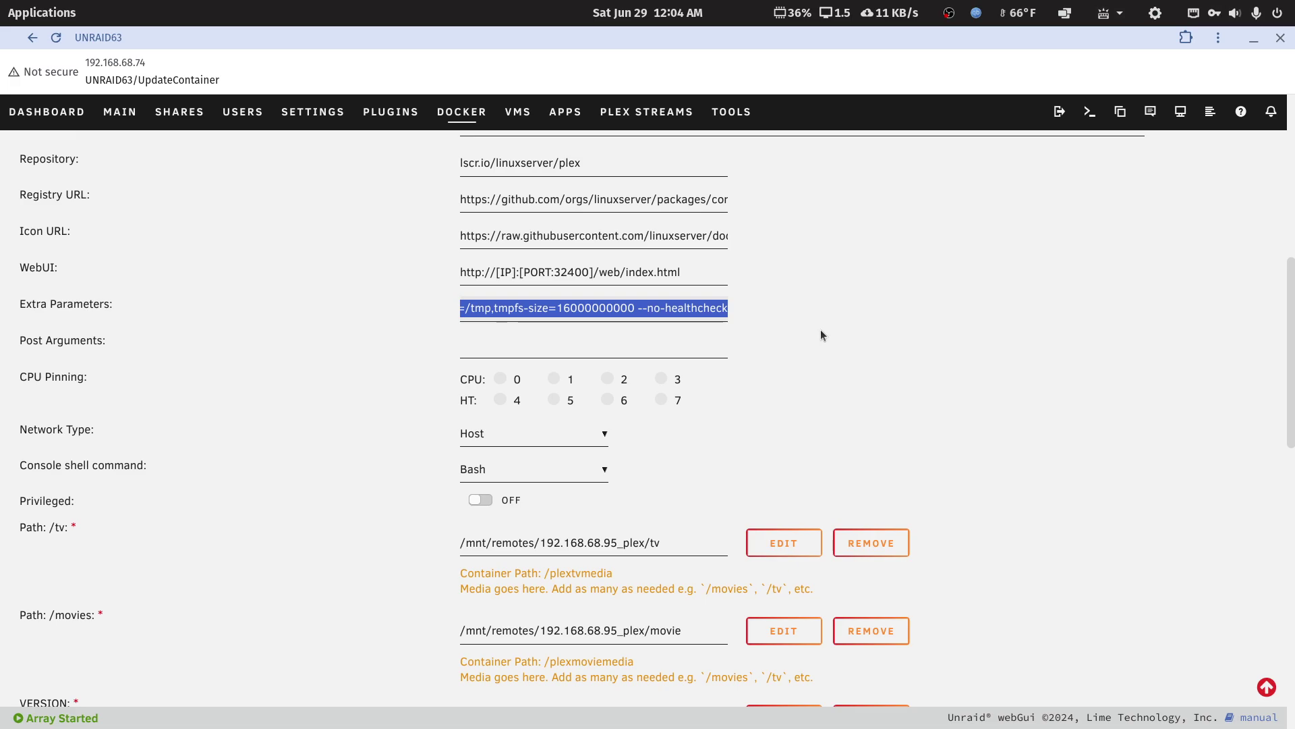
Open a new LibreOffice Writer document, maximize its window and paste the copied parameters into it.
click(42, 13)
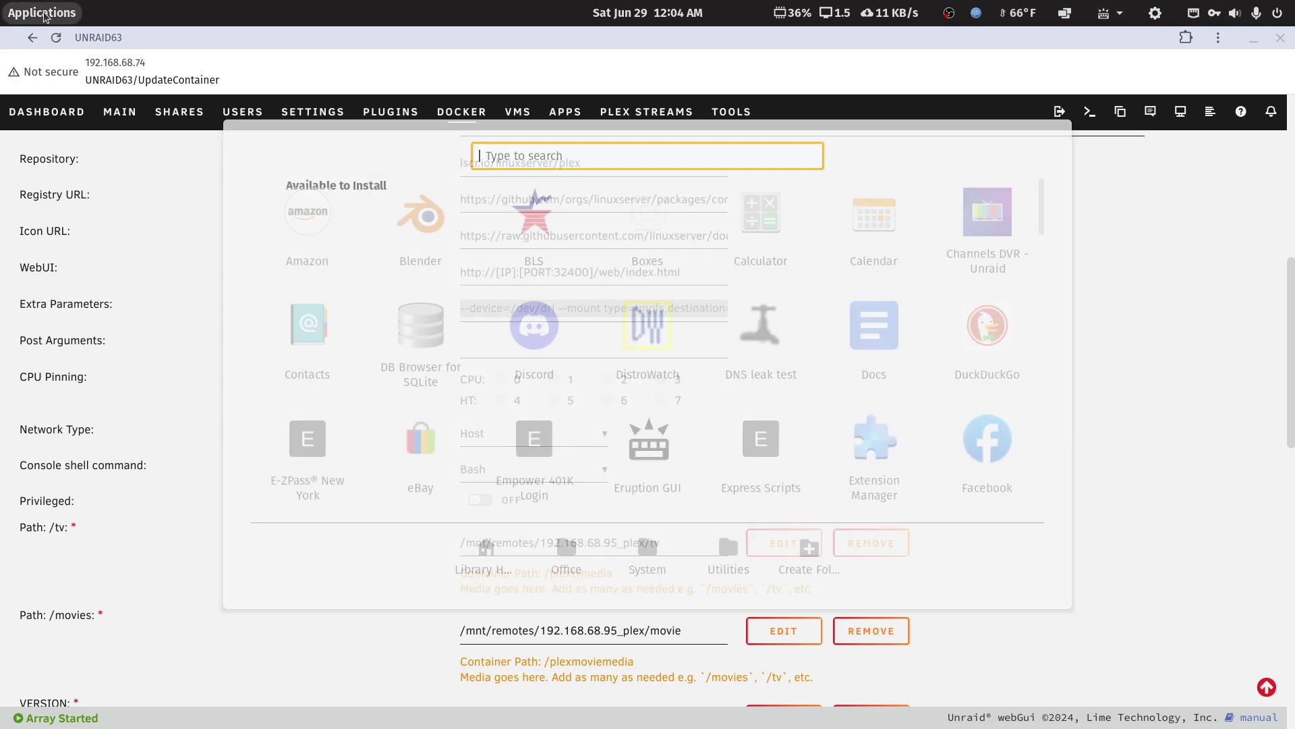
text(write)
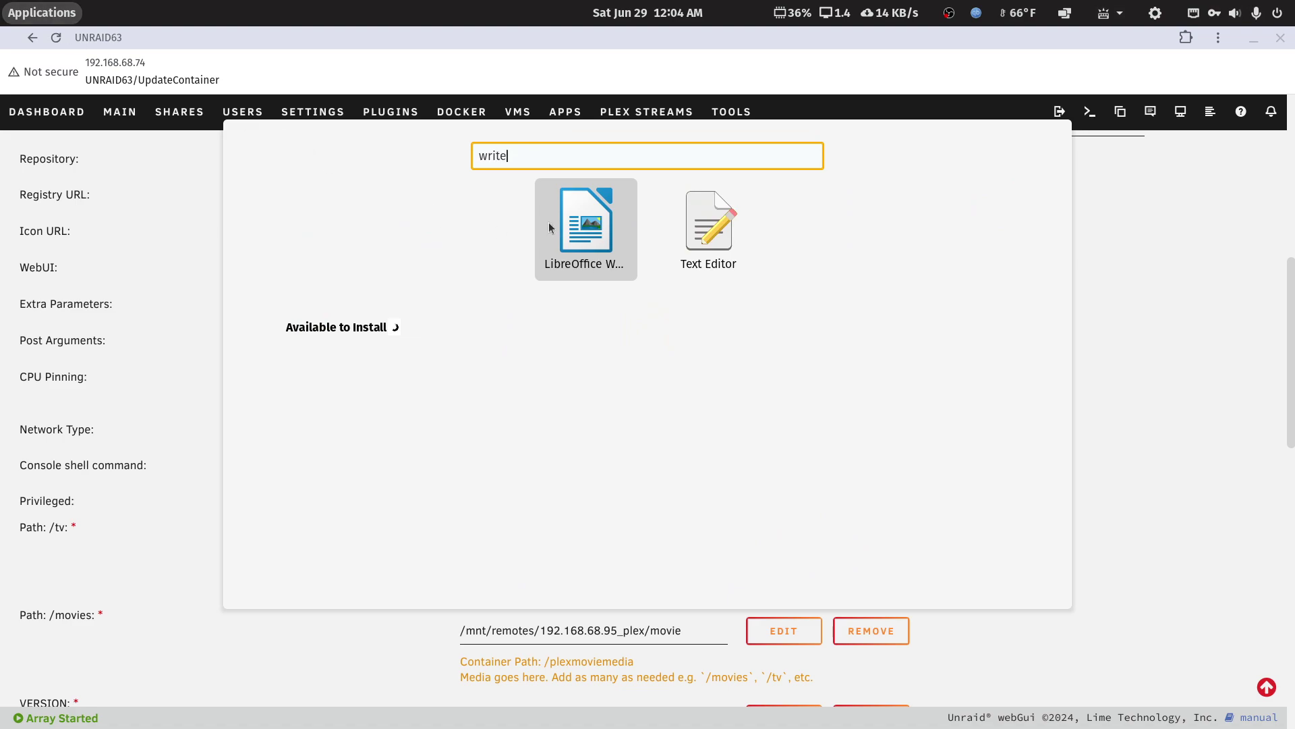
click(606, 243)
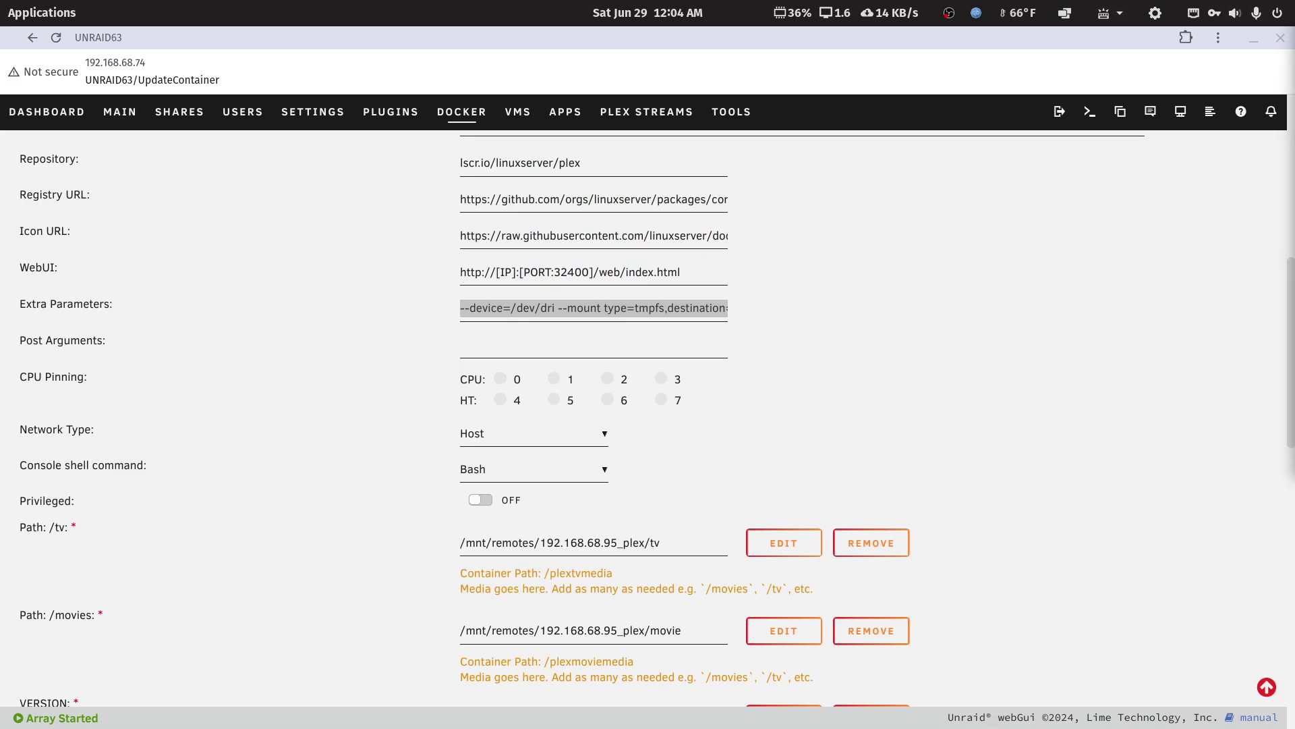
drag(918, 139, 740, 135)
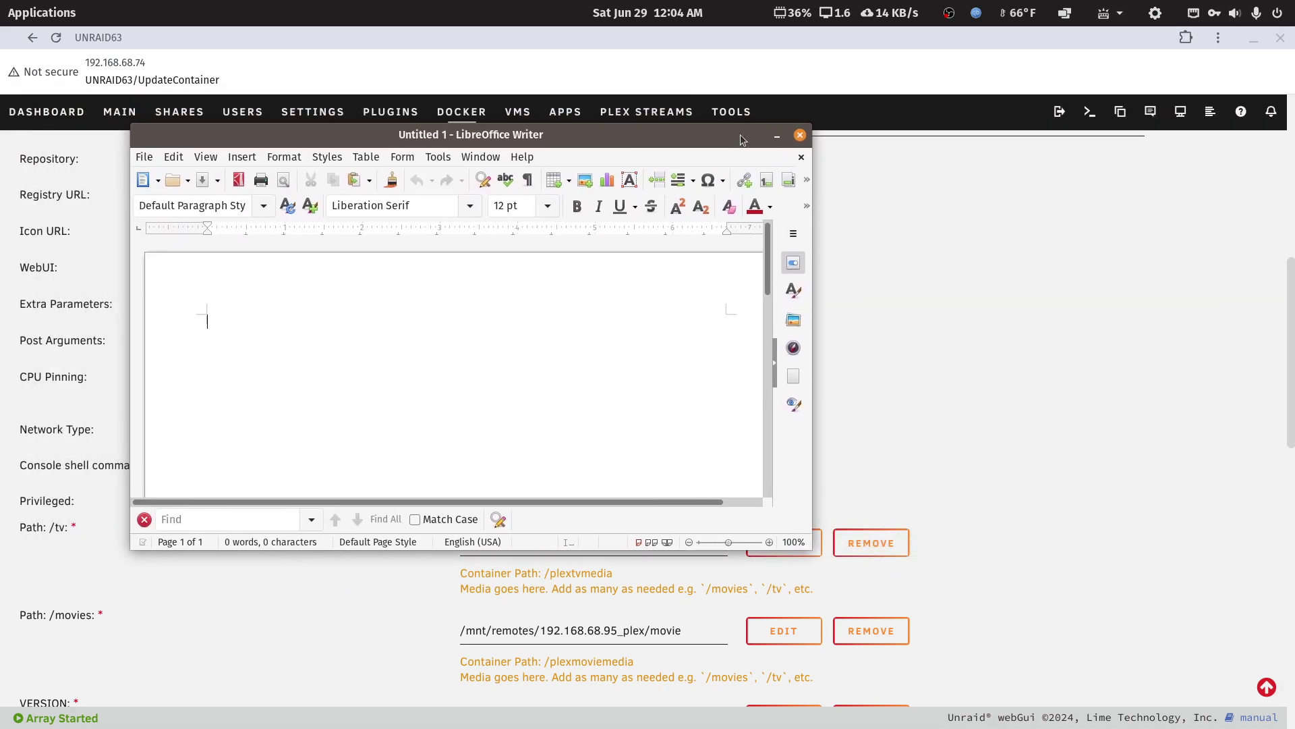
double_click(740, 135)
key(ctrl+v)
Enlarge the pasted parameters text in the document to 20 pt.
drag(880, 224, 362, 225)
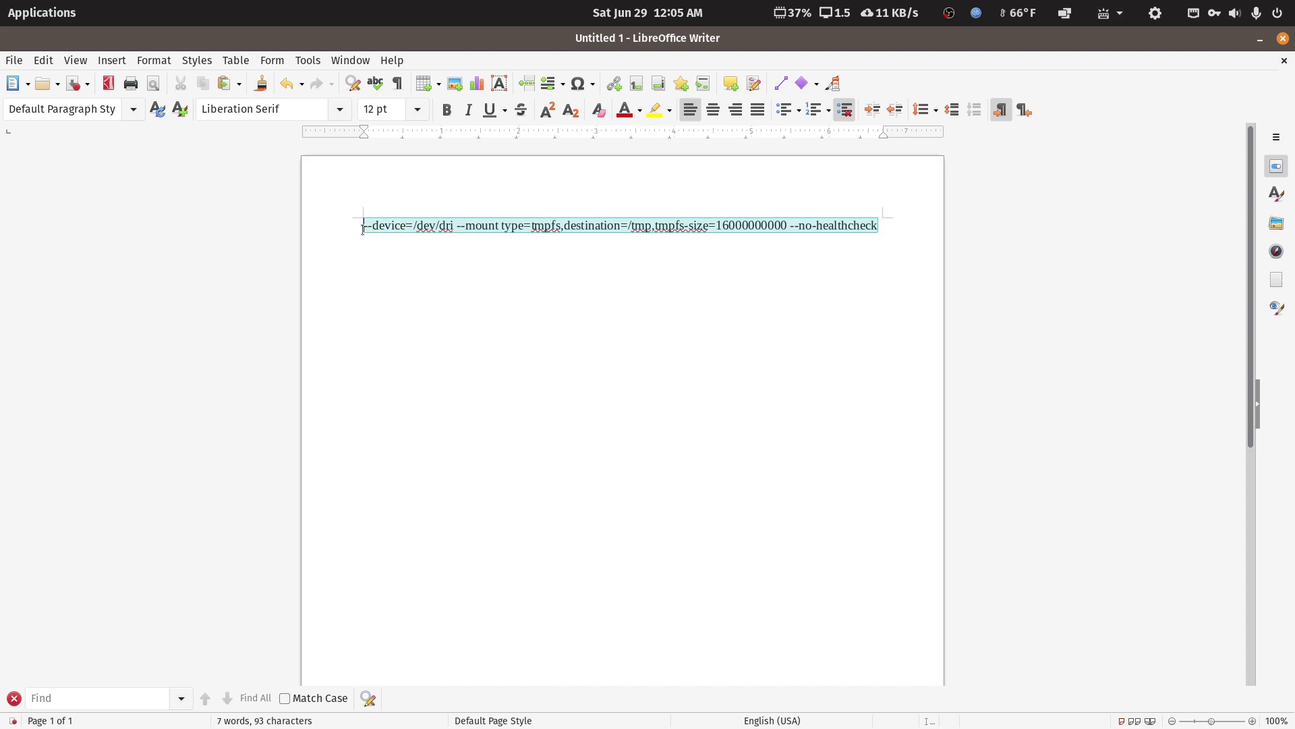
click(418, 109)
click(391, 340)
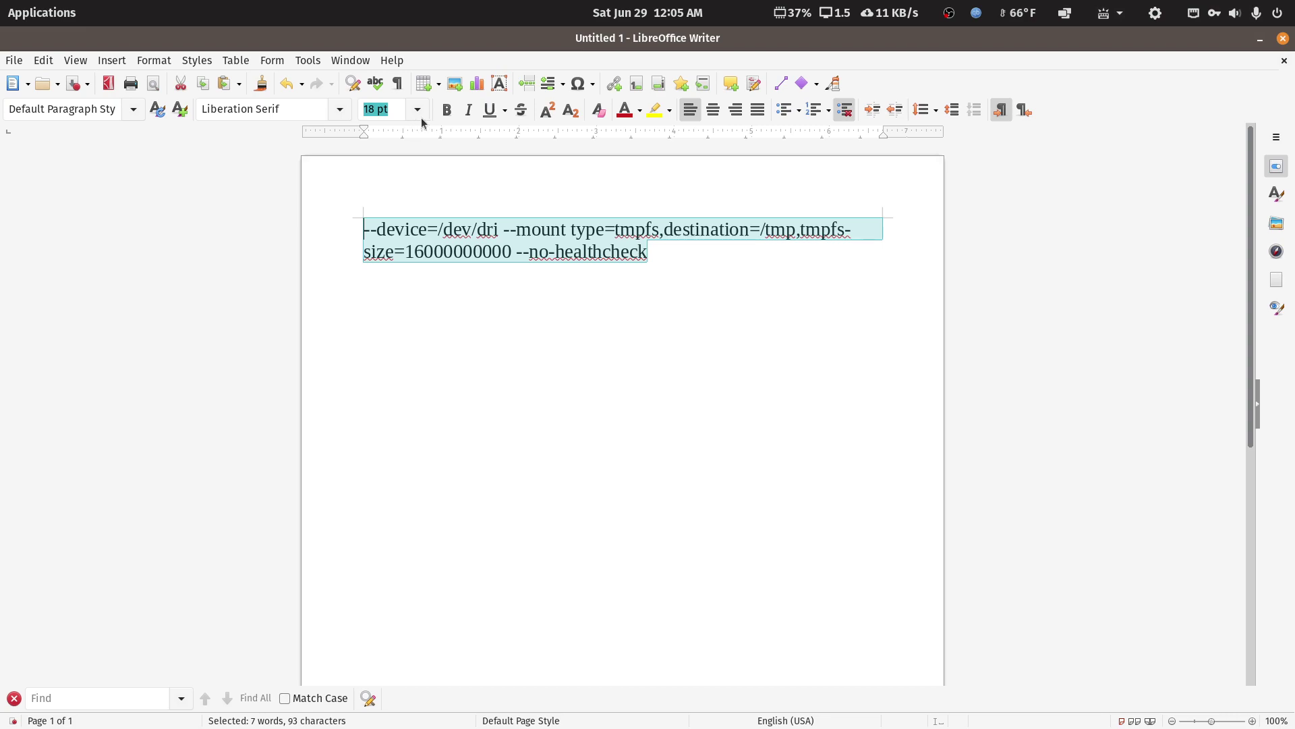
click(417, 109)
click(377, 357)
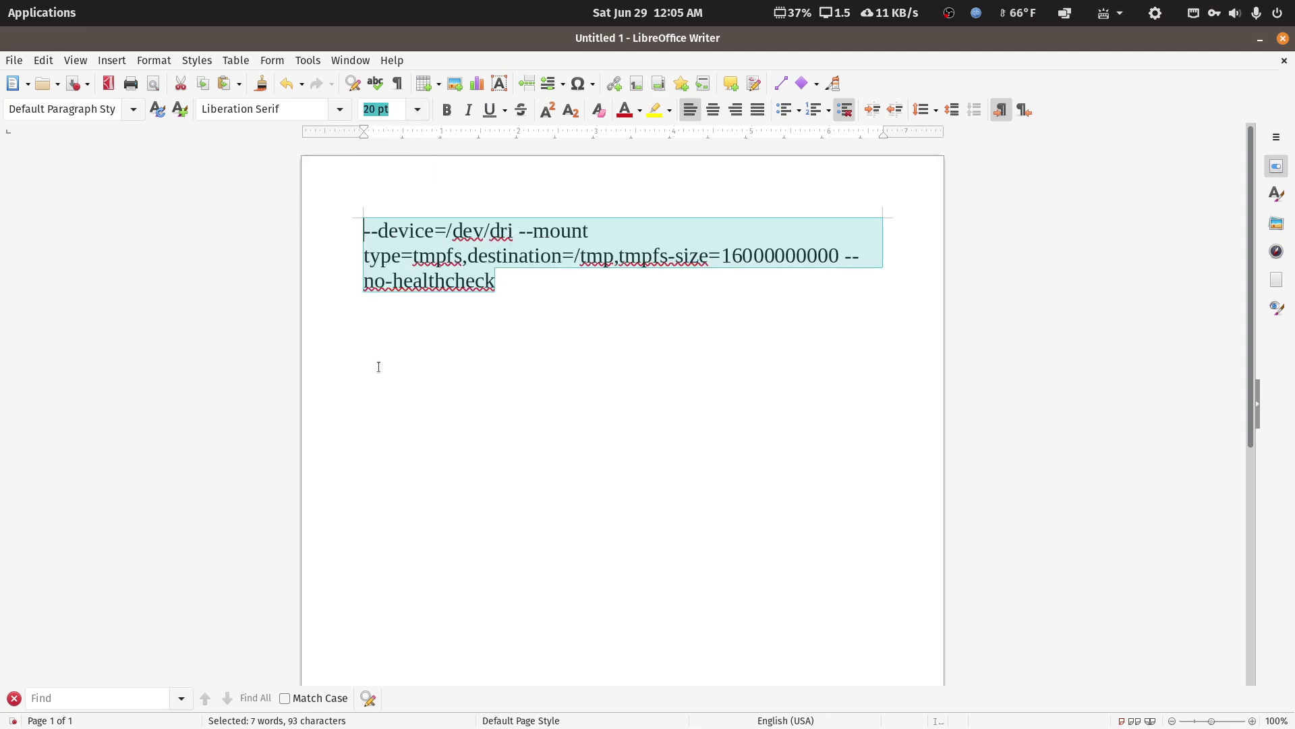
click(521, 437)
Highlight the --device=/dev/dri portion of the pasted parameters, followed by the --mount and --no-healthcheck portions.
click(515, 231)
drag(515, 231, 363, 236)
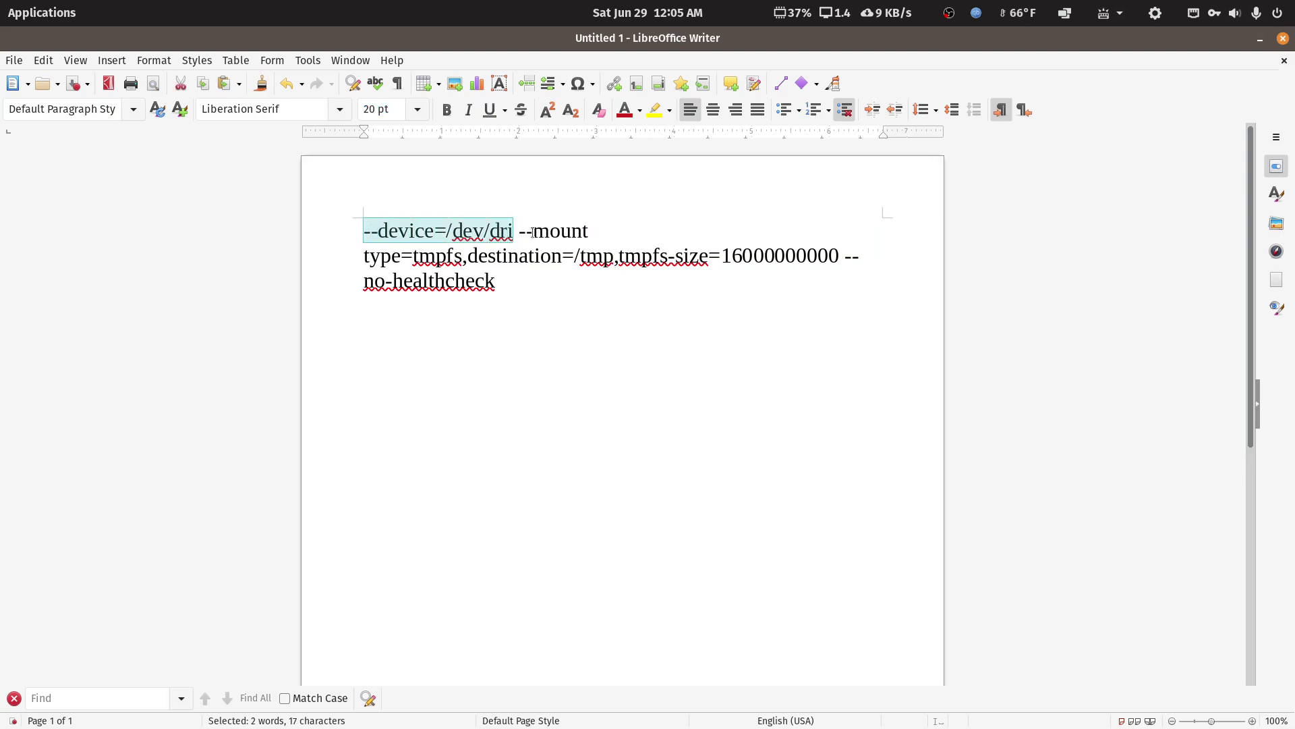
mouse_move(517, 233)
mouse_down()
mouse_move(516, 258)
mouse_move(767, 292)
mouse_move(850, 257)
mouse_move(549, 294)
mouse_up()
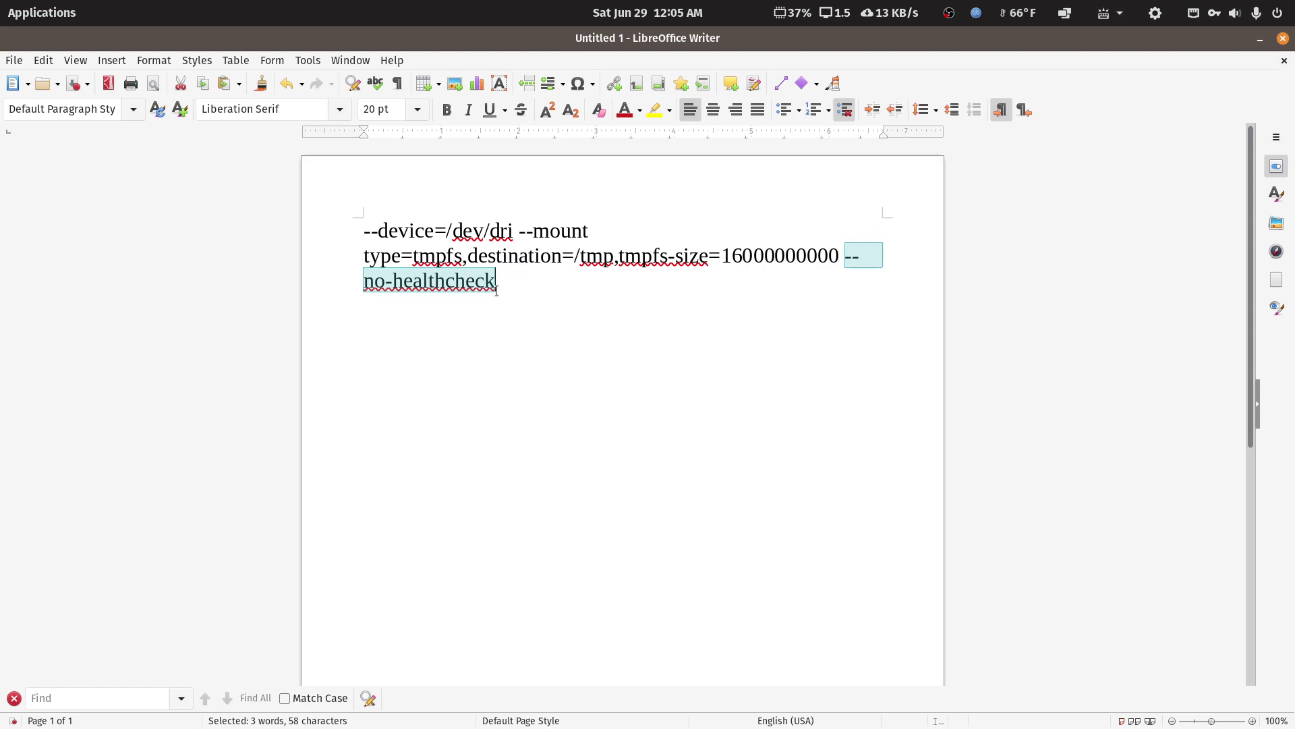
click(523, 324)
Switch to the Plex web app and open the Transcoder settings of the Walker63 server.
mouse_move(866, 725)
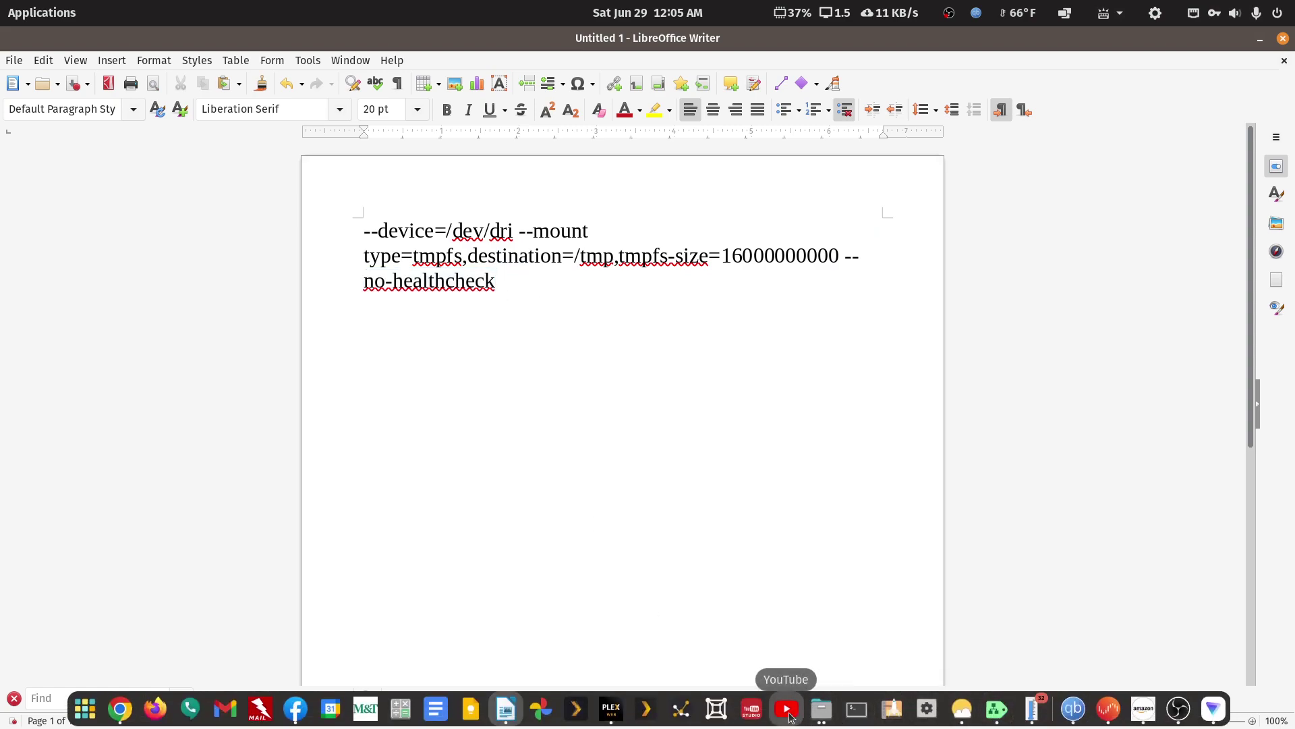
click(612, 719)
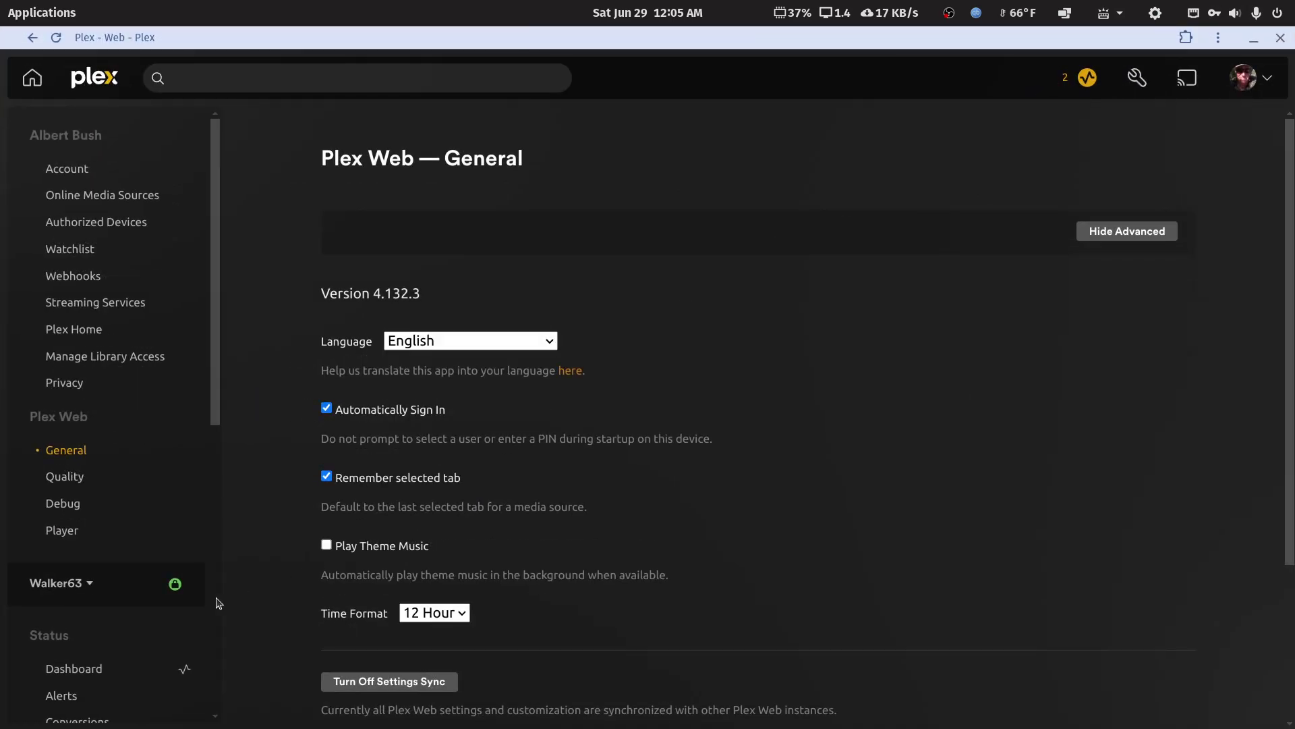
click(66, 590)
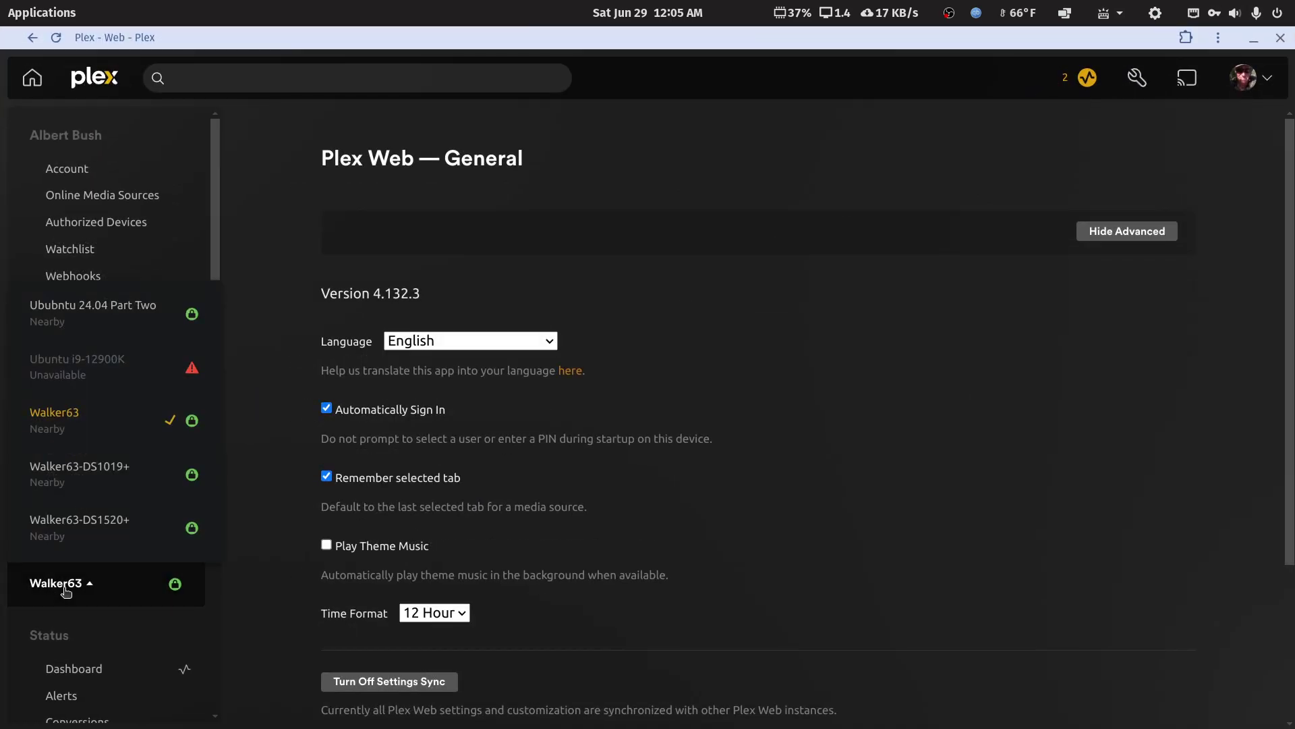
click(90, 424)
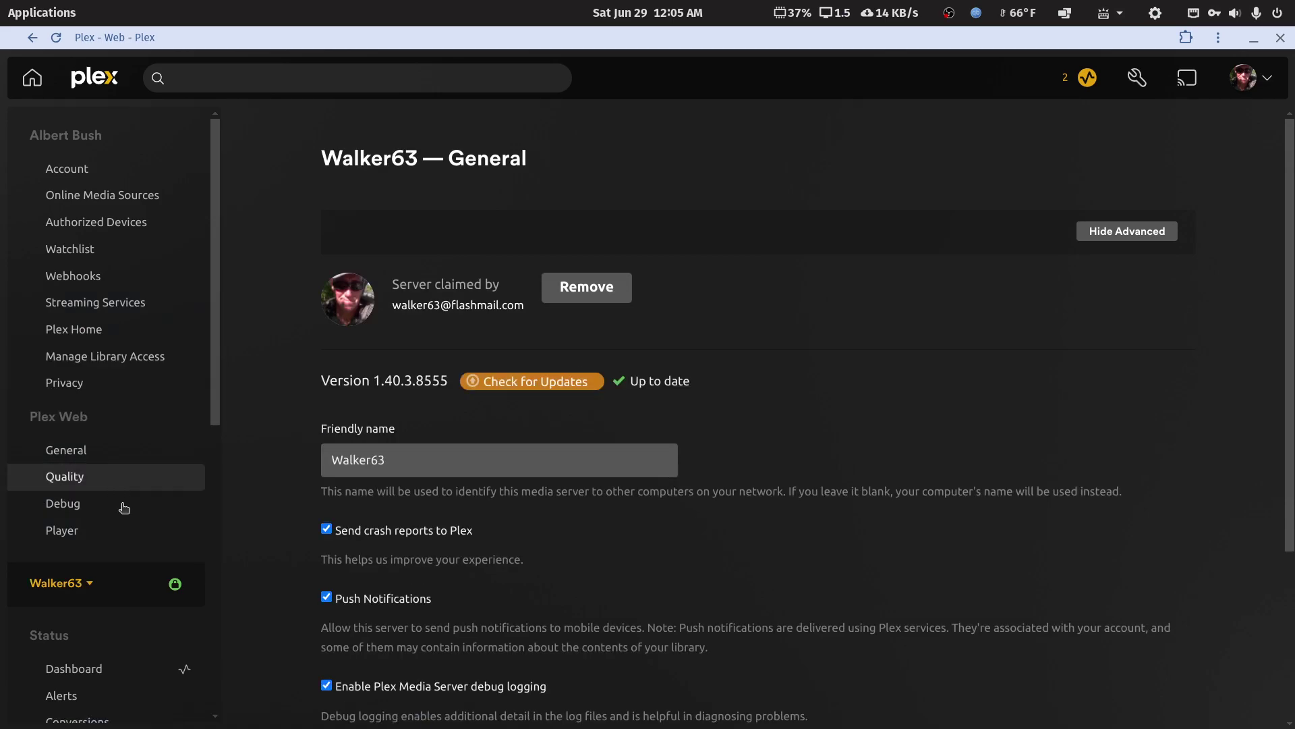
scroll(121, 497, down, 5)
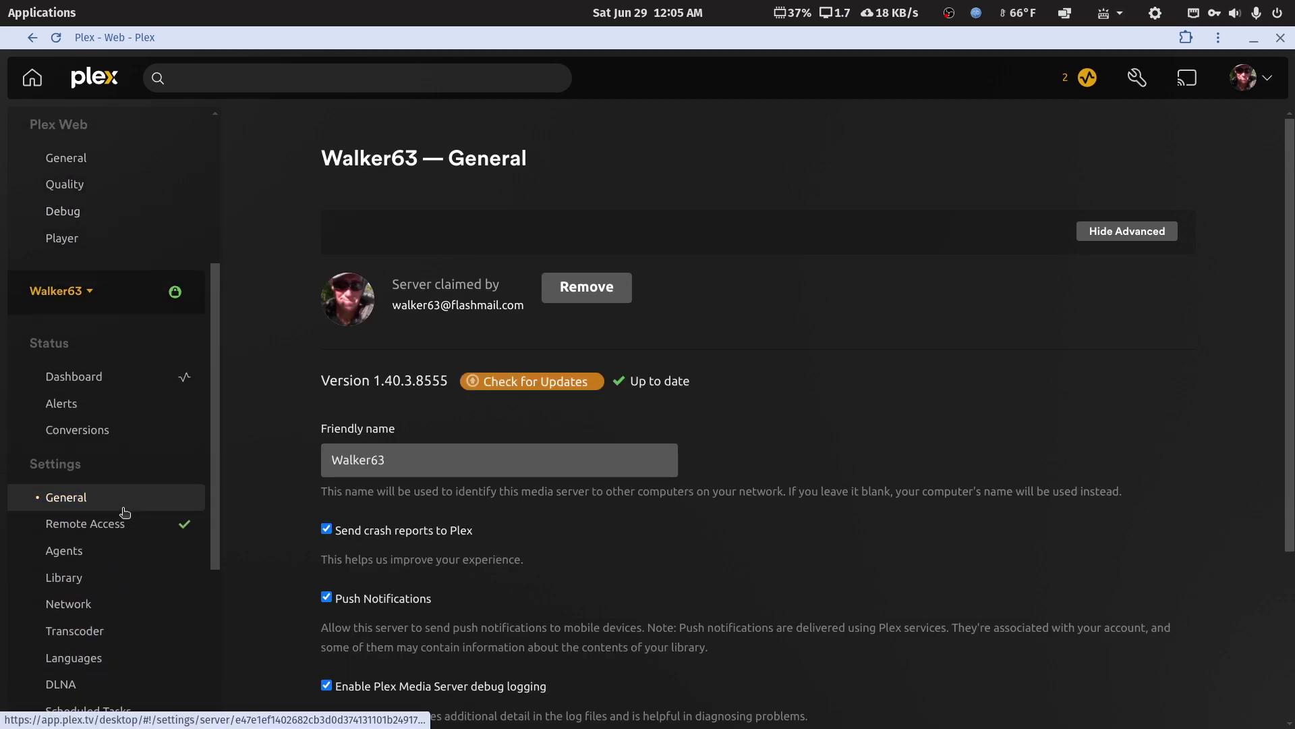
scroll(124, 513, down, 3)
click(93, 441)
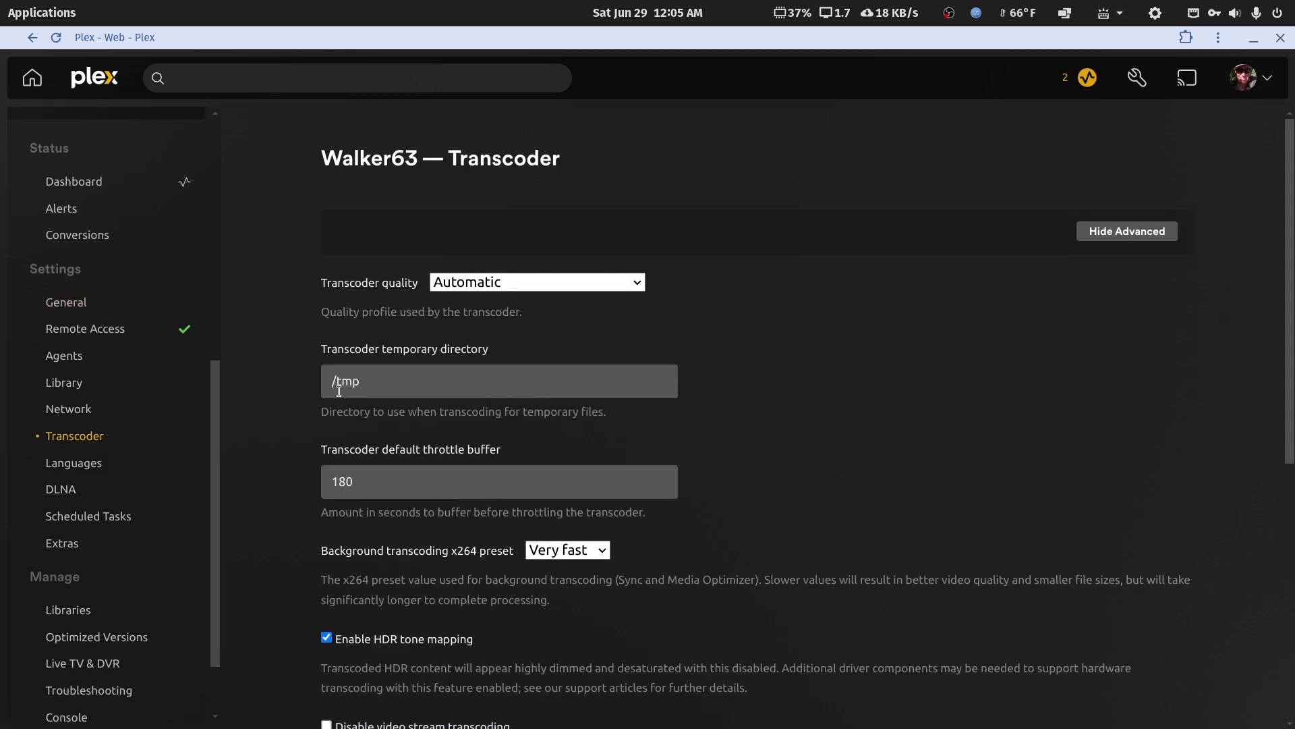
Check the transcoder temporary directory and note its path, /tmp, on a separate line below the parameters in the Writer document.
drag(369, 381, 320, 389)
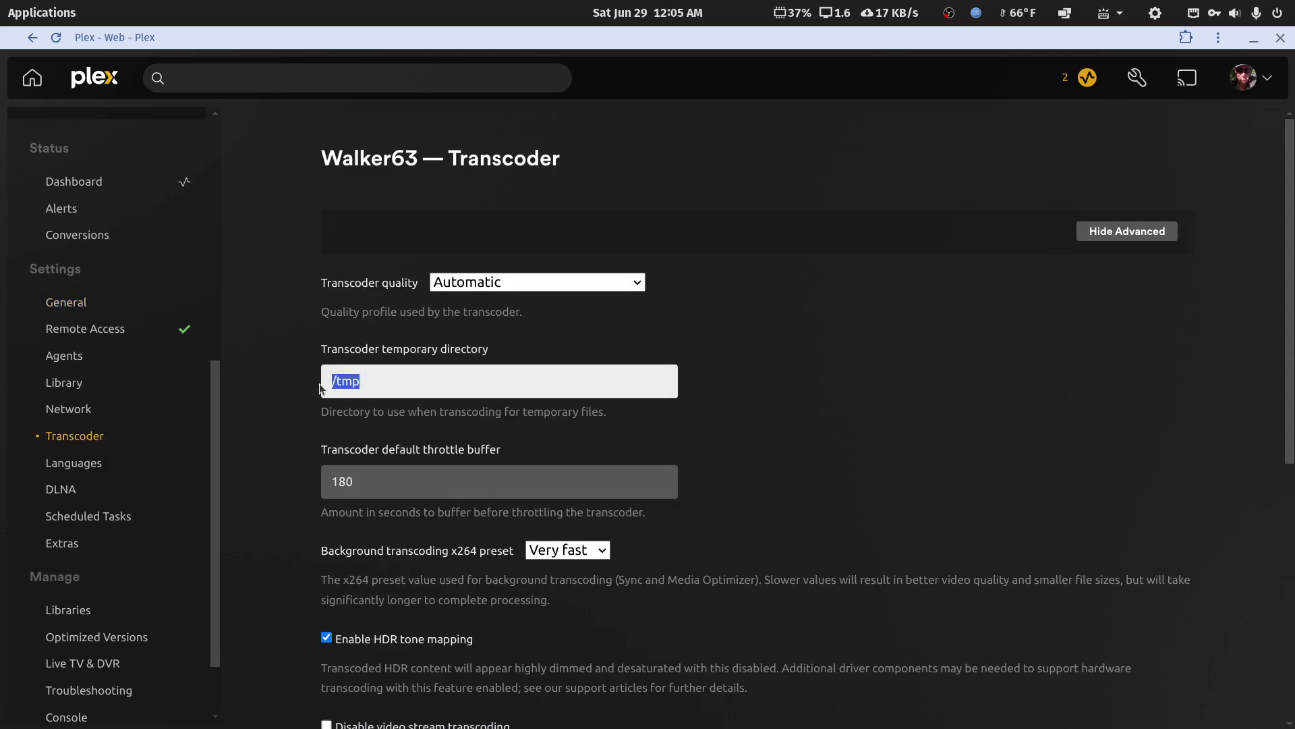
double_click(755, 33)
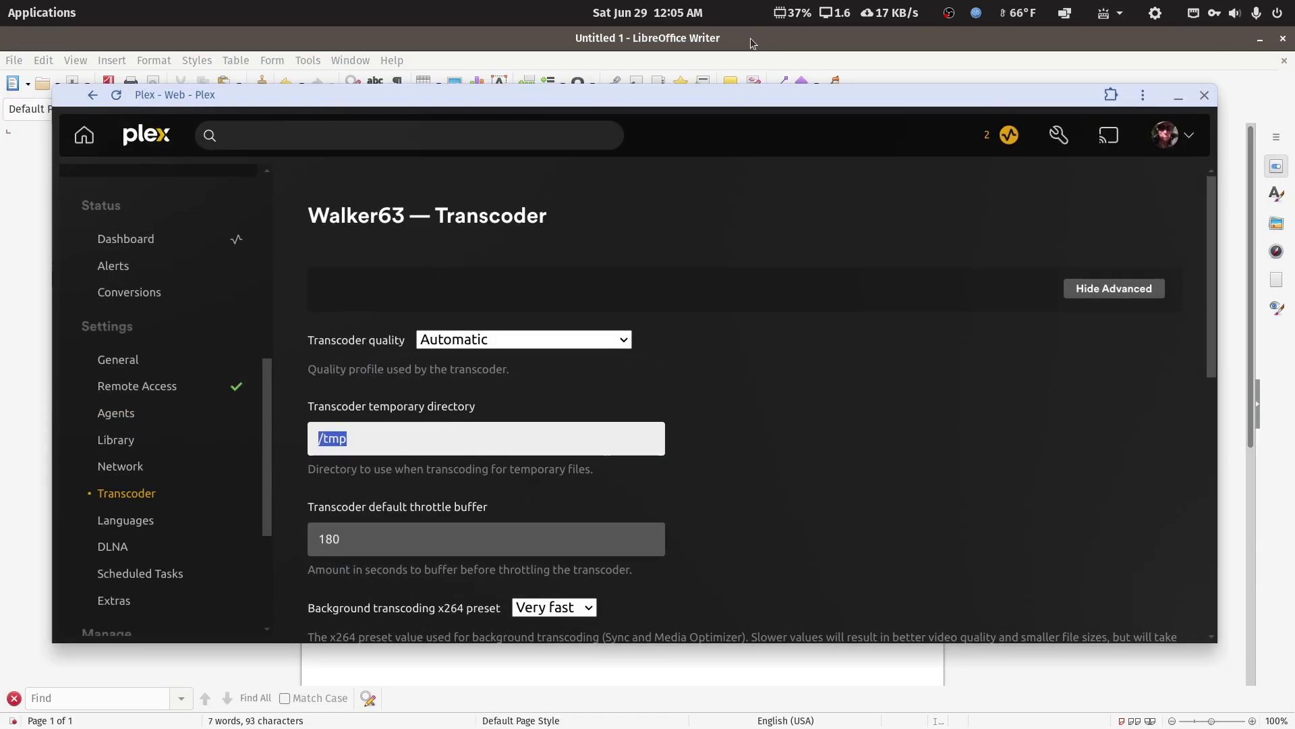
drag(721, 85, 721, 287)
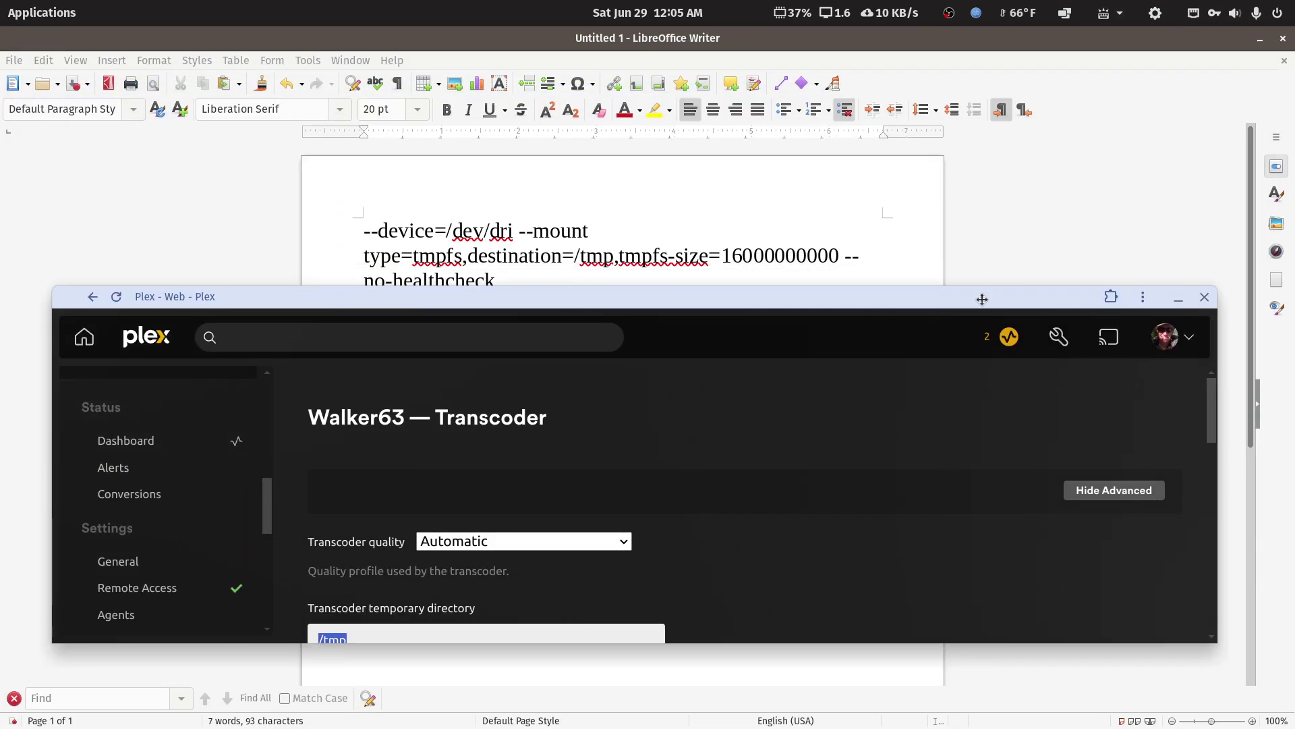
click(1035, 275)
key(Return)
key(Return)
key(Return)
text(/tmp)
Return to the maximized Plex window and examine the remaining Transcoder options, including HDR tone mapping and hardware acceleration.
drag(1294, 297, 865, 156)
double_click(864, 156)
scroll(498, 517, down, 6)
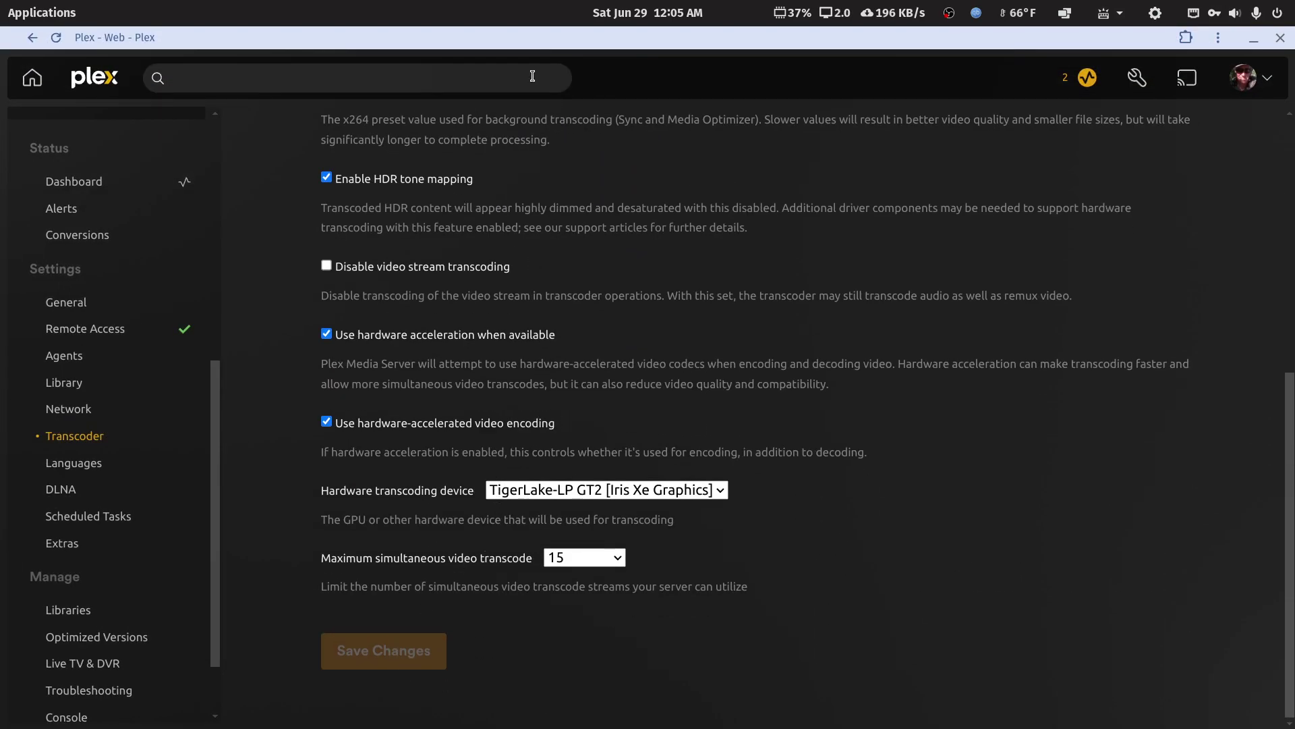
double_click(566, 39)
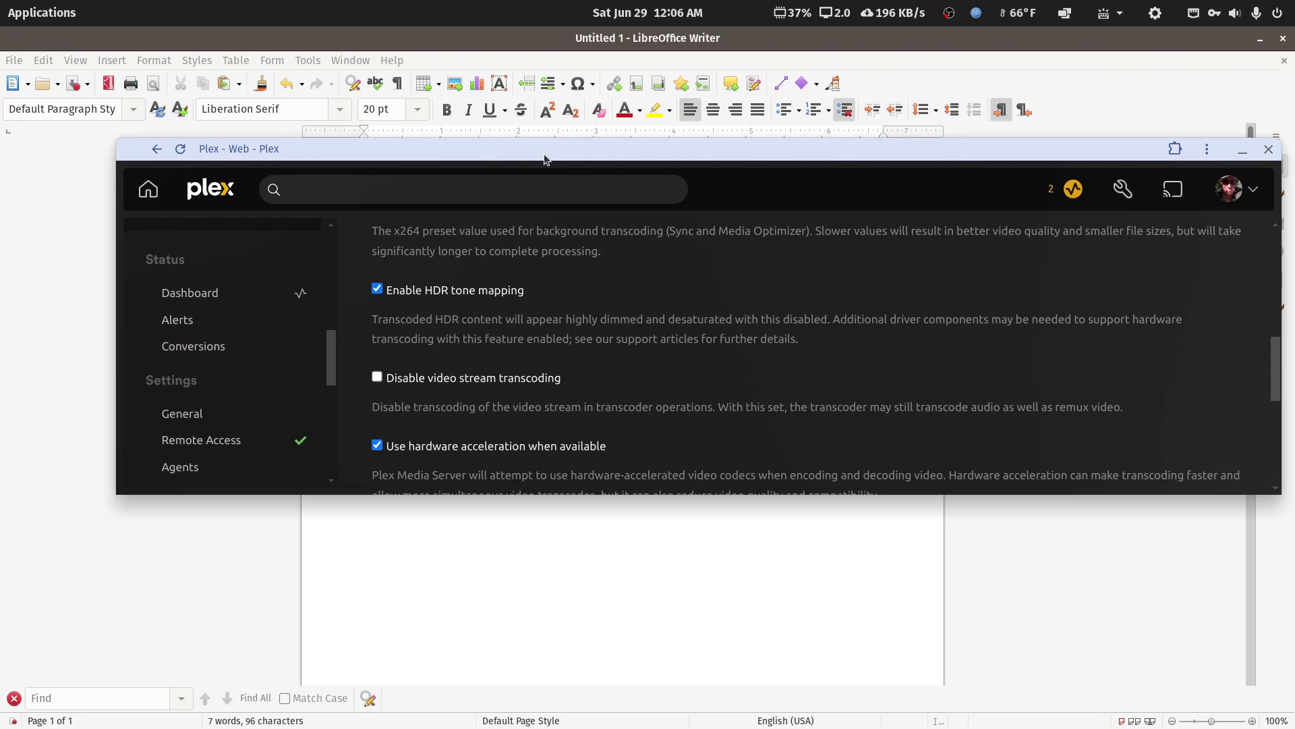
double_click(545, 157)
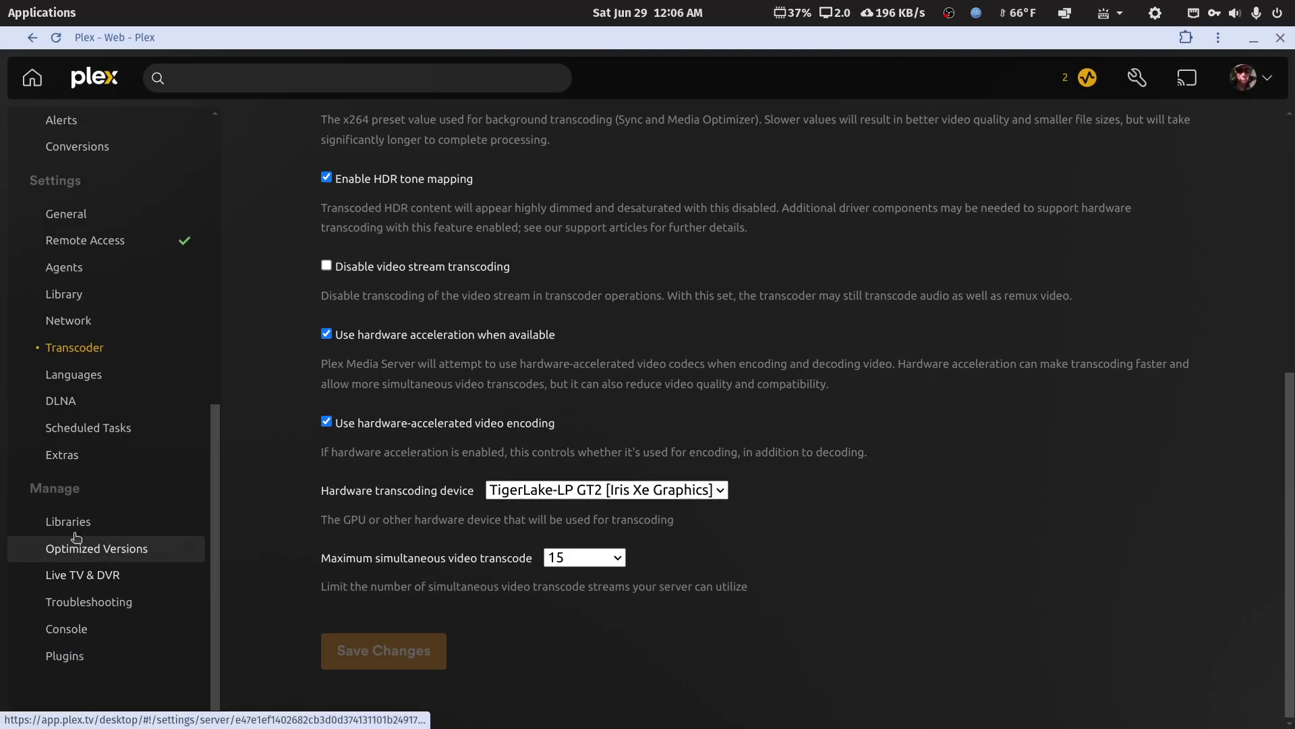
scroll(361, 454, up, 3)
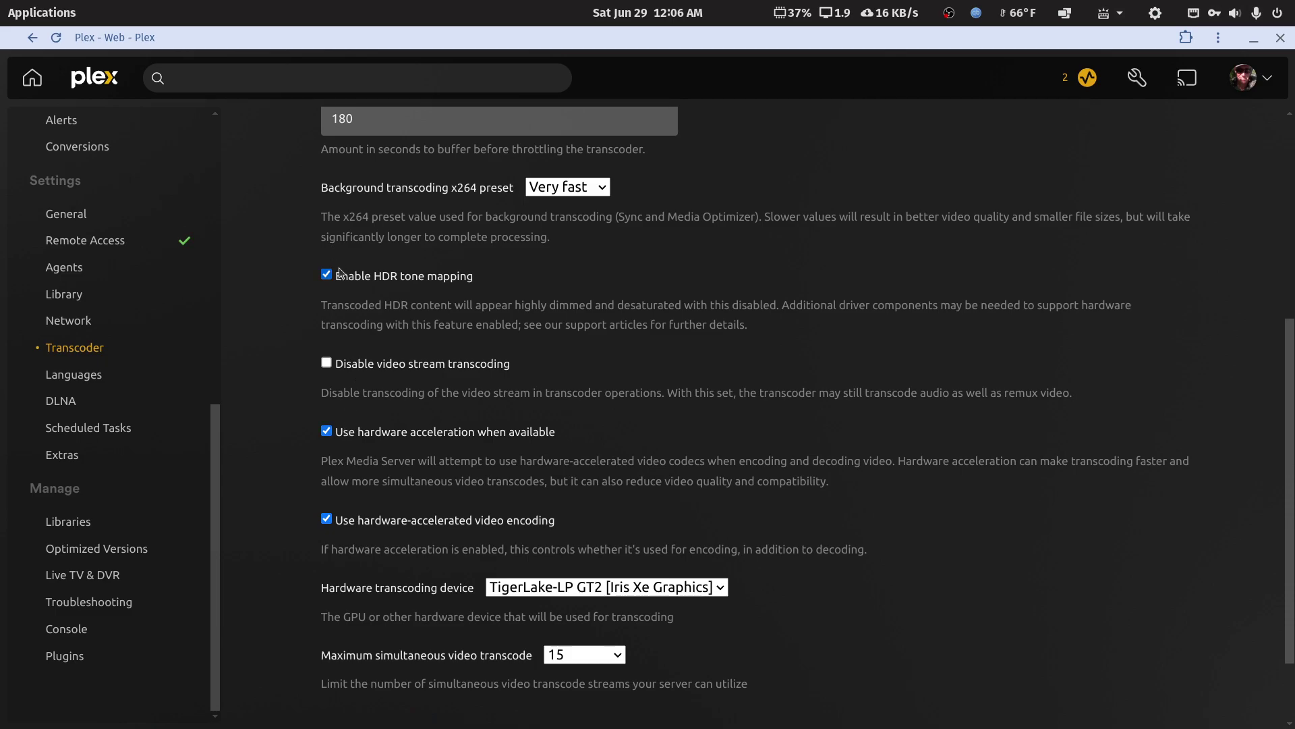
scroll(553, 593, down, 3)
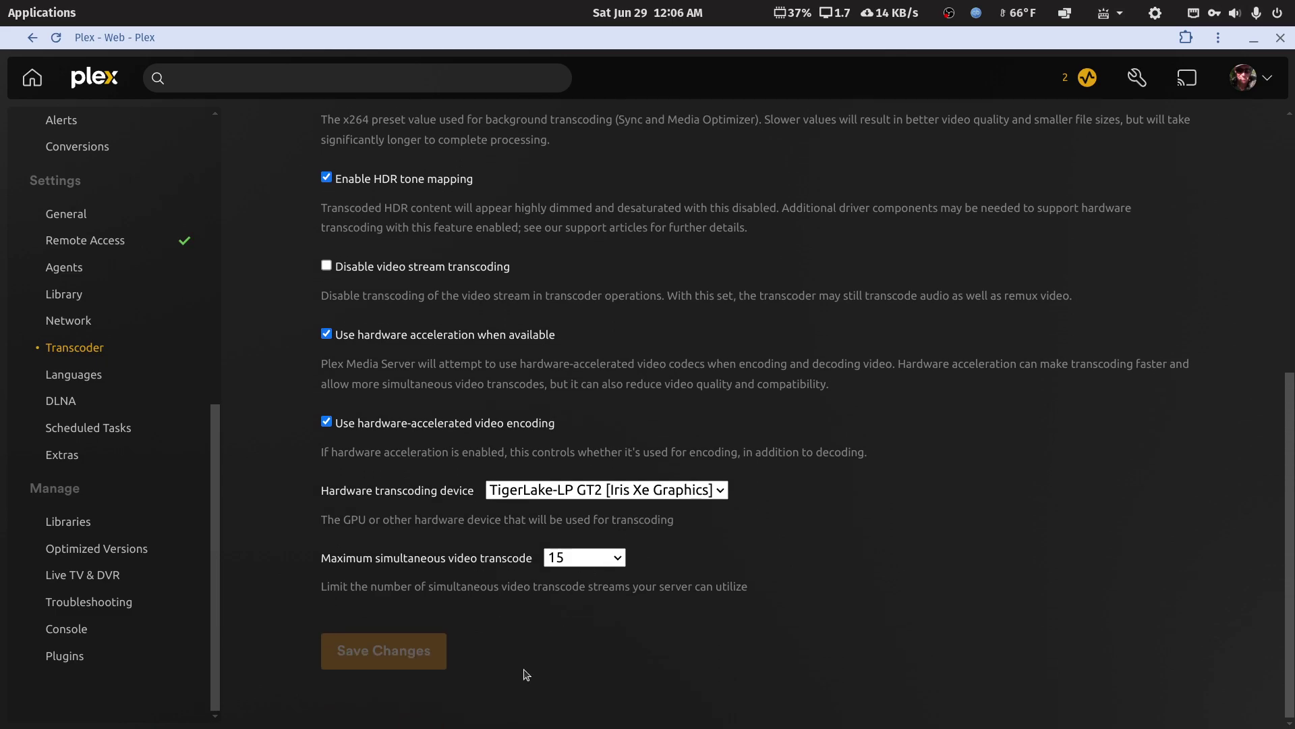
Switch the hardware transcoding device to Auto and back to TigerLake-LP GT2 [Iris Xe Graphics], and save the changes.
click(720, 492)
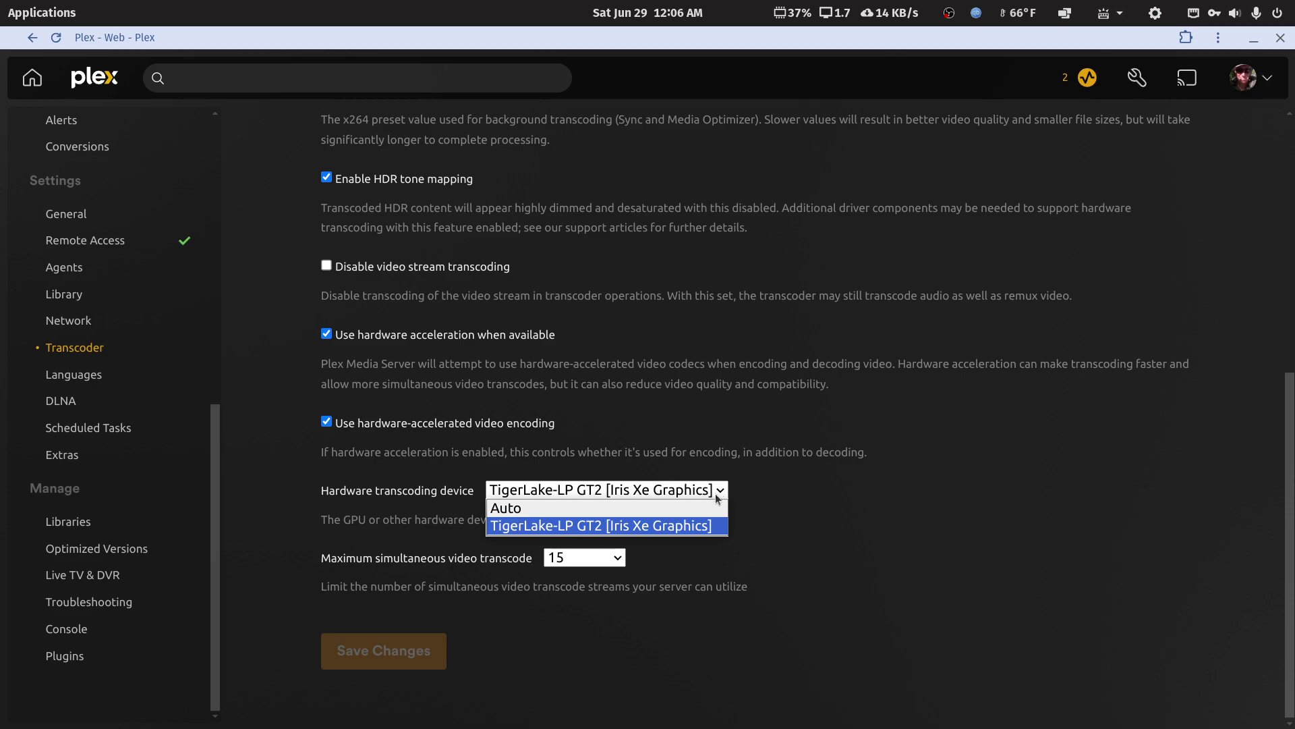
click(708, 508)
click(719, 493)
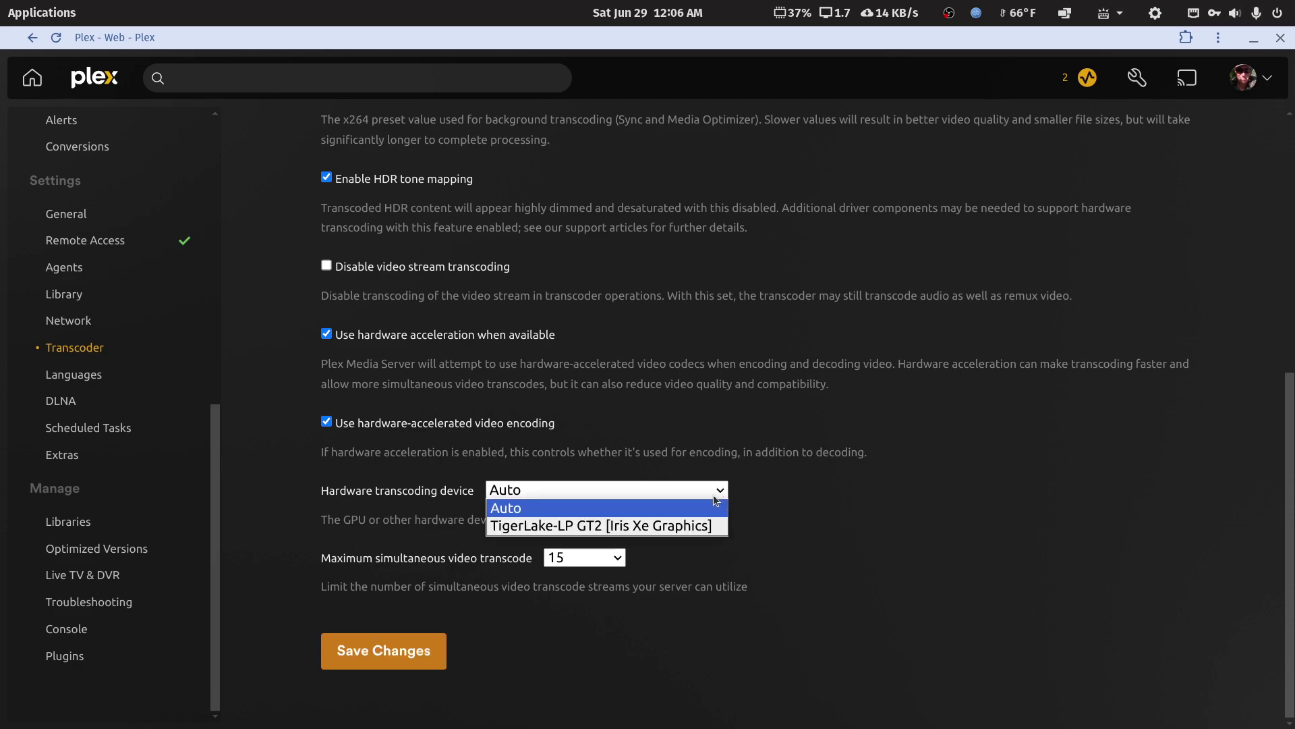
click(702, 525)
click(370, 664)
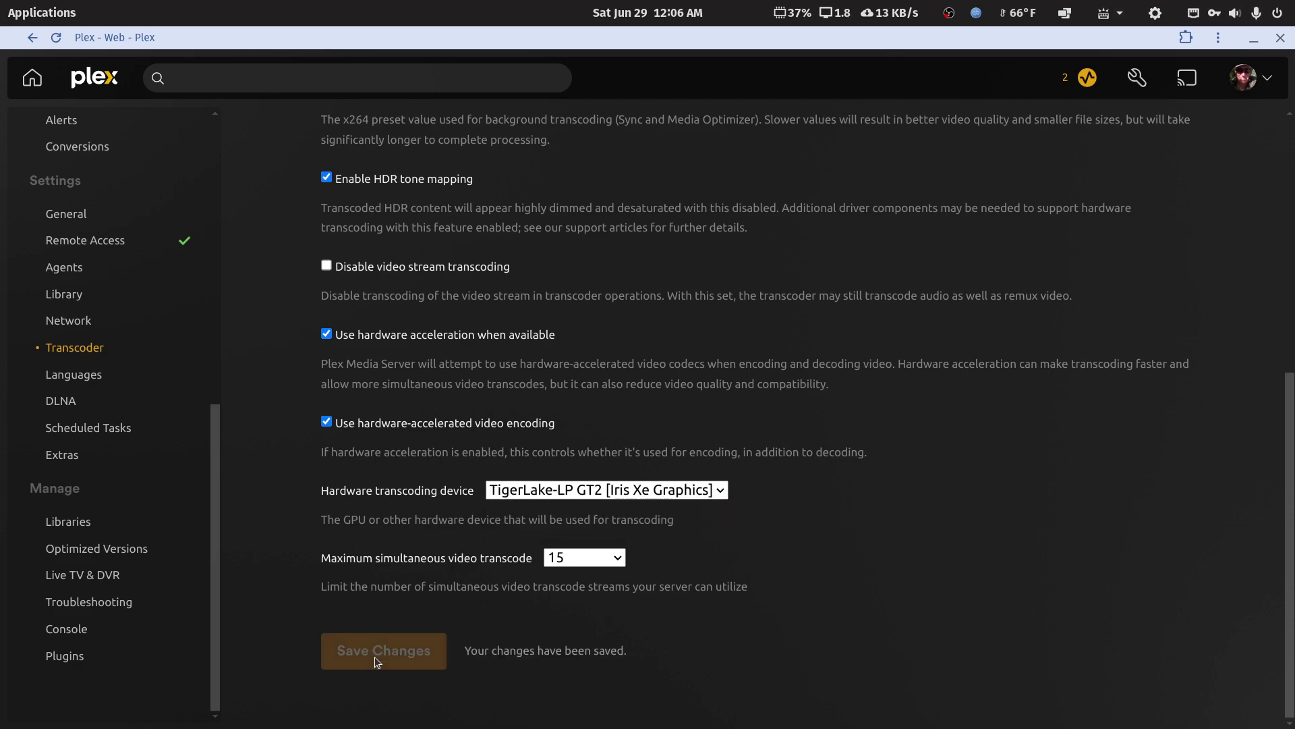
Move the Plex window off the Writer document and close the document.
double_click(612, 43)
drag(599, 149, 1294, 320)
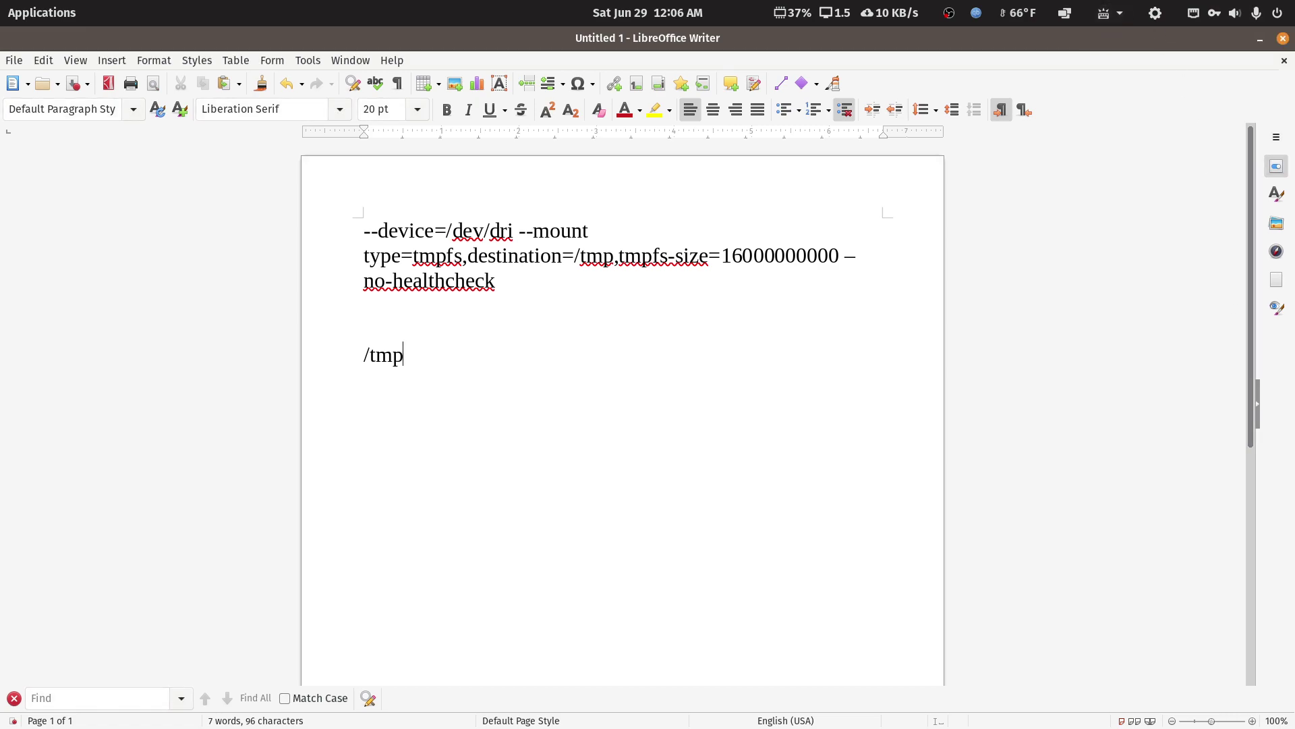
click(1283, 38)
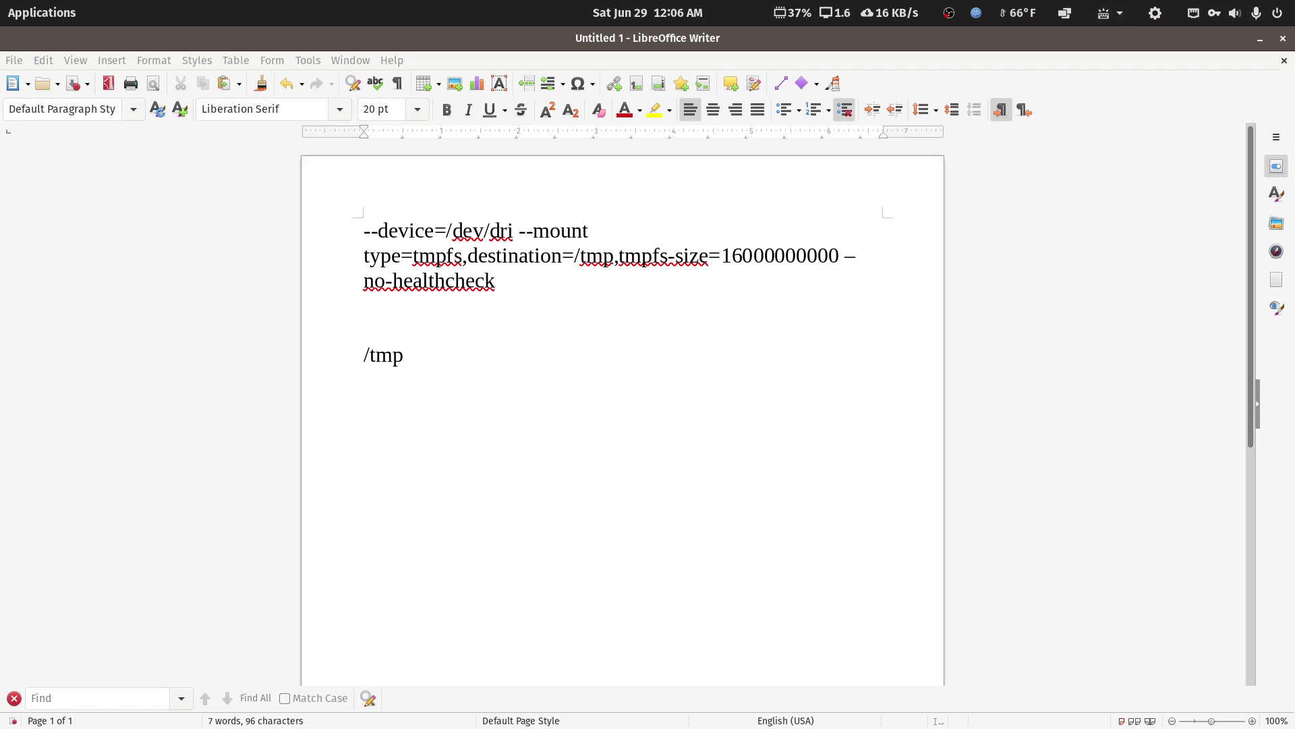
mouse_move(611, 728)
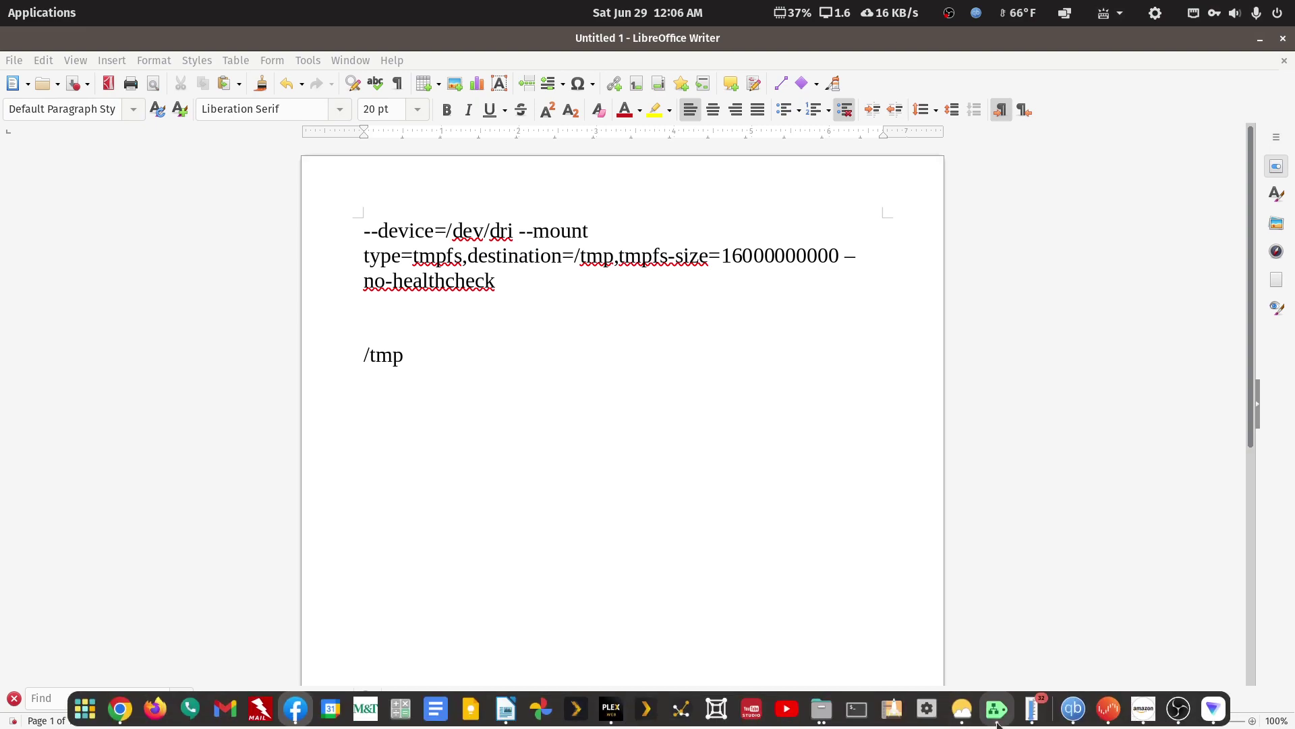